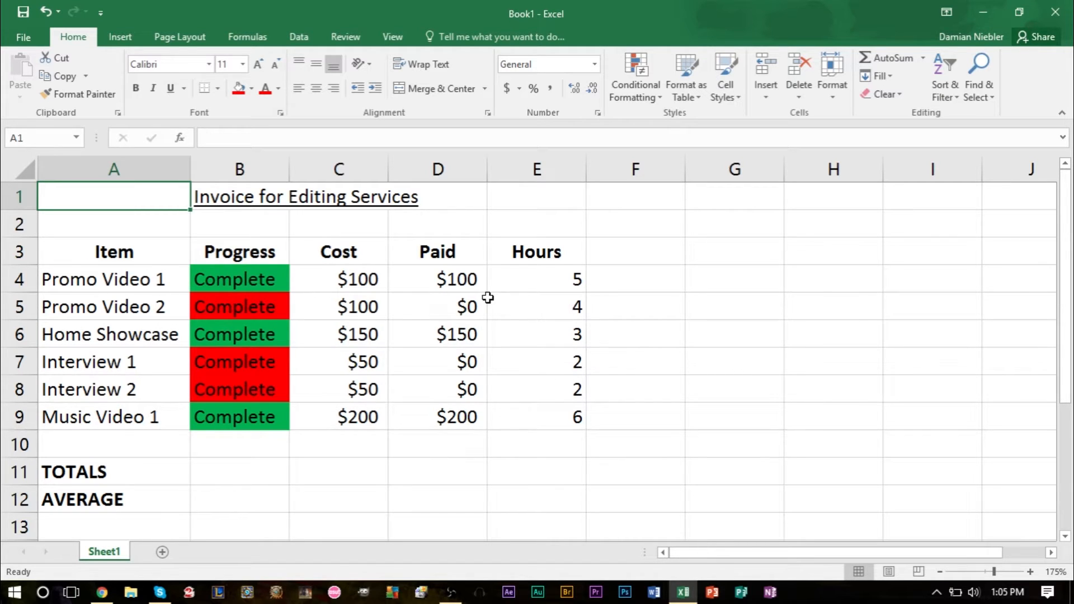
# Step: Examine the invoice's items, progress statuses, costs and payments, and the empty TOTALS and AVERAGE cells under Cost
pyautogui.click(93, 469)
pyautogui.click(103, 501)
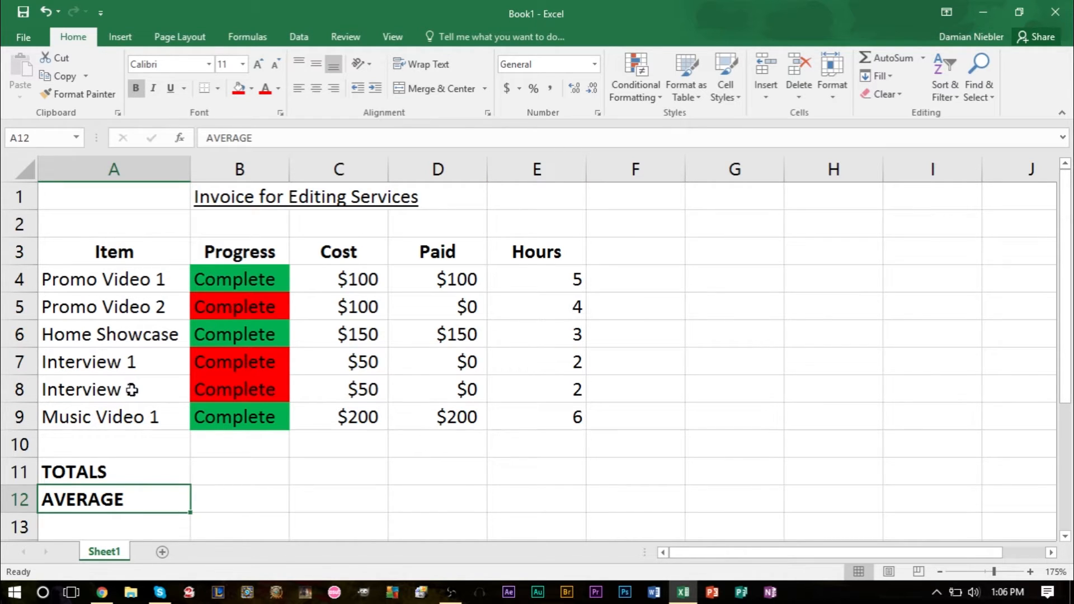
pyautogui.moveTo(139, 281); pyautogui.dragTo(153, 412)
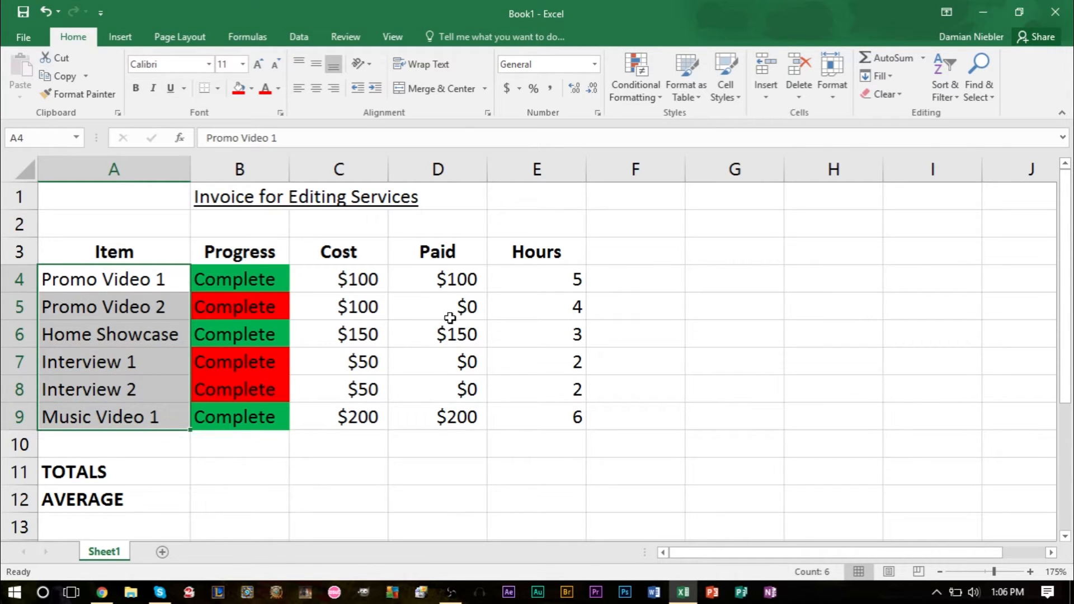
pyautogui.moveTo(364, 287); pyautogui.dragTo(356, 413)
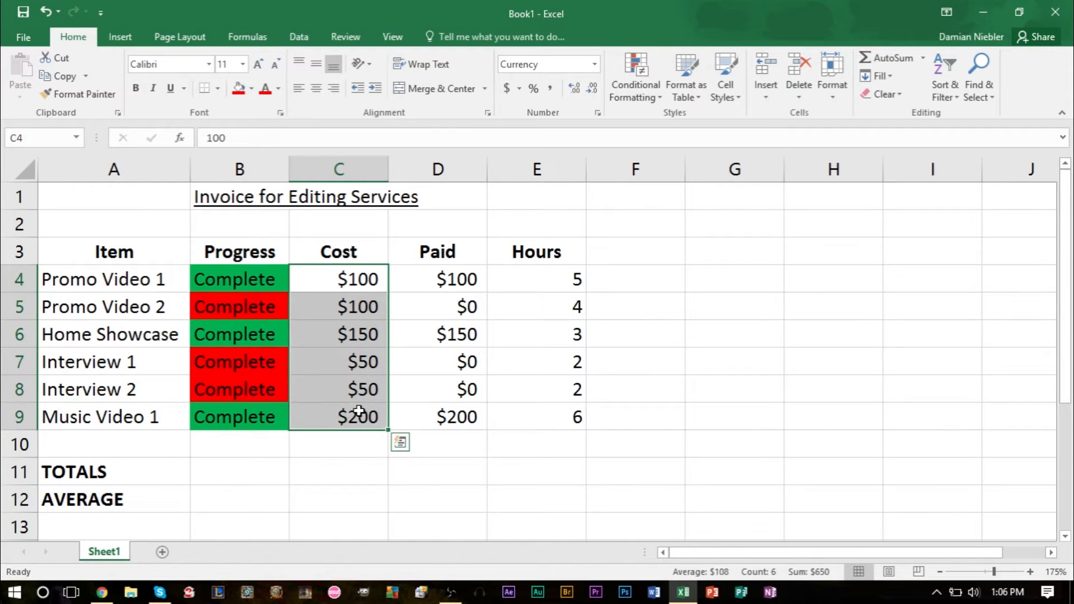
pyautogui.click(268, 278)
pyautogui.click(274, 307)
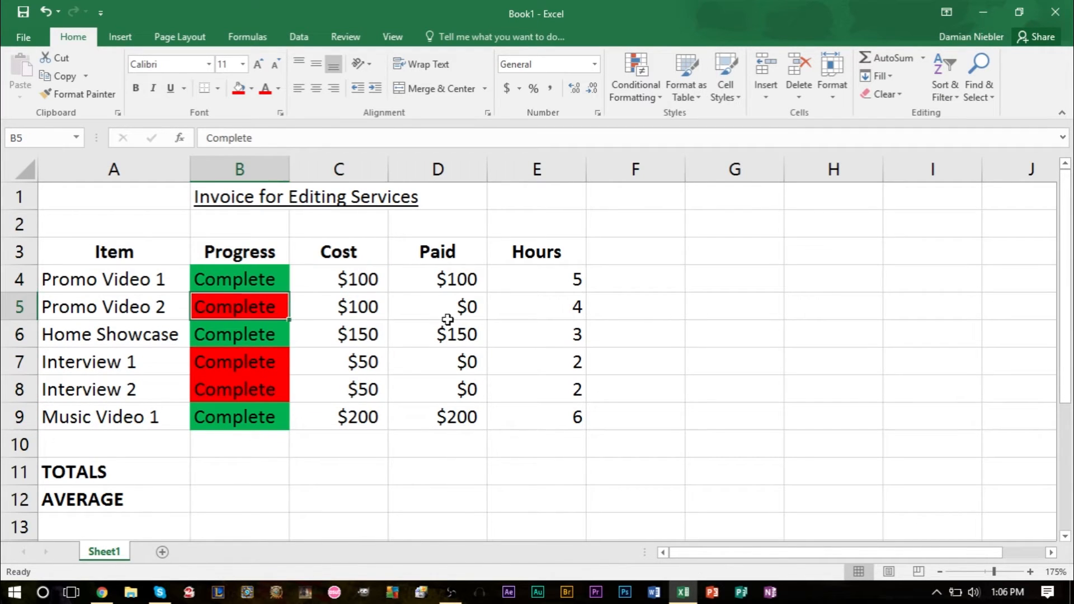
pyautogui.click(461, 309)
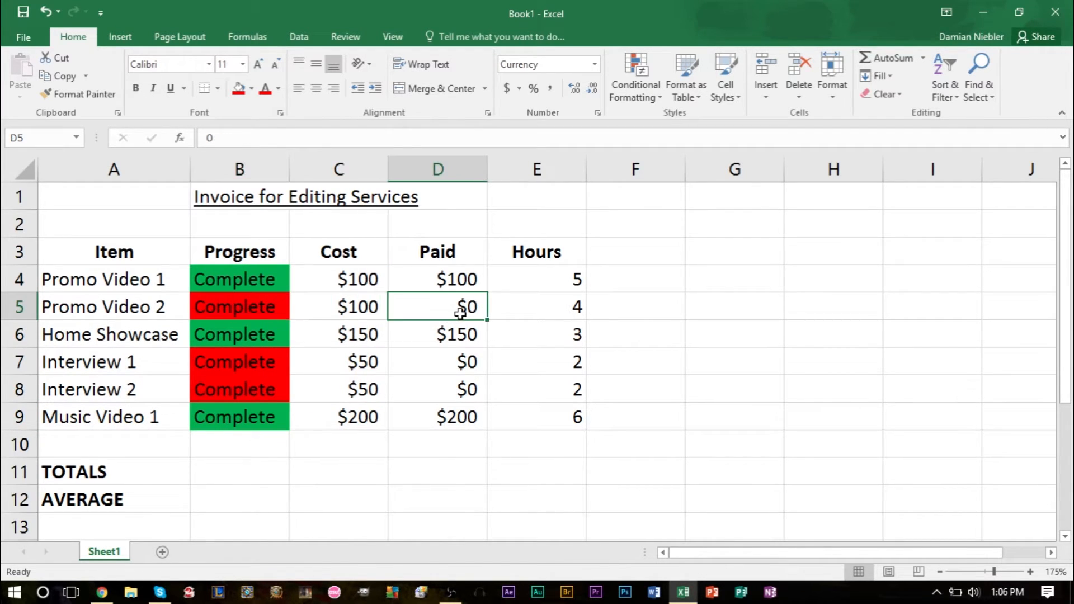
pyautogui.click(263, 277)
pyautogui.click(473, 276)
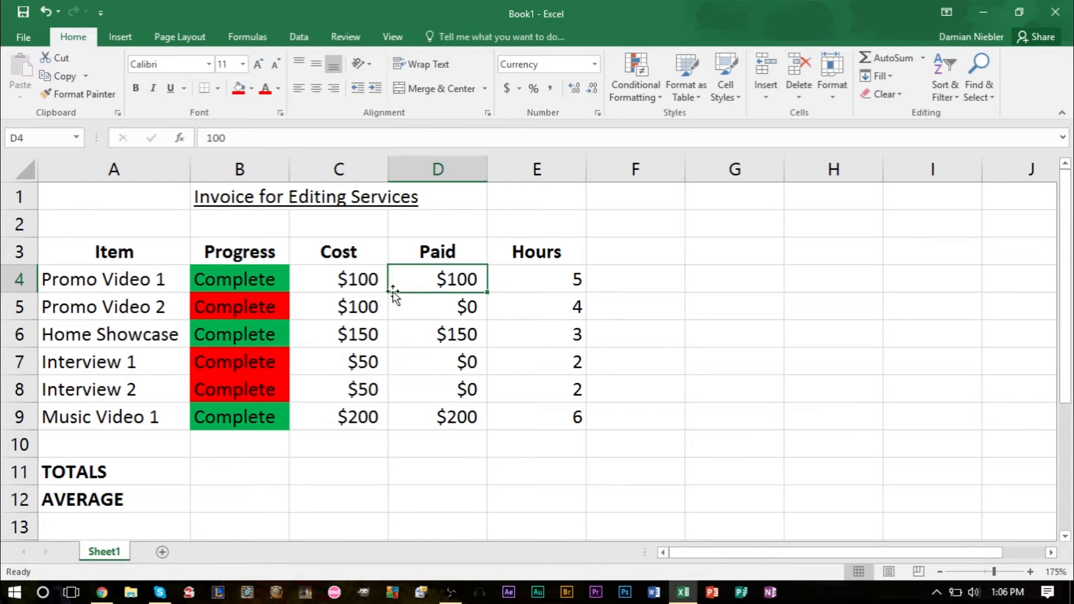
pyautogui.moveTo(357, 281); pyautogui.dragTo(360, 417)
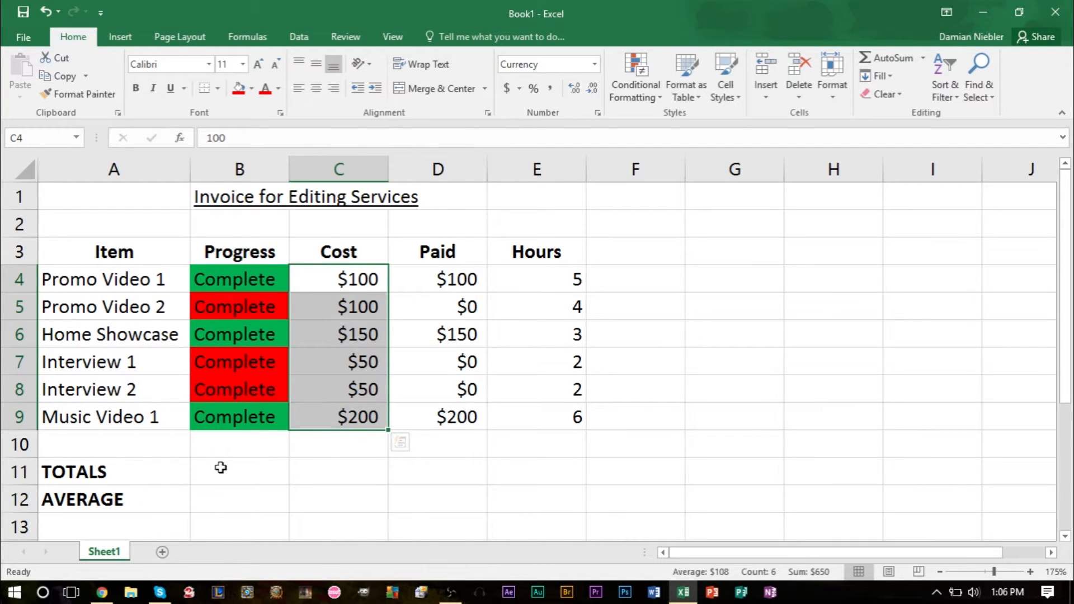
pyautogui.click(319, 478)
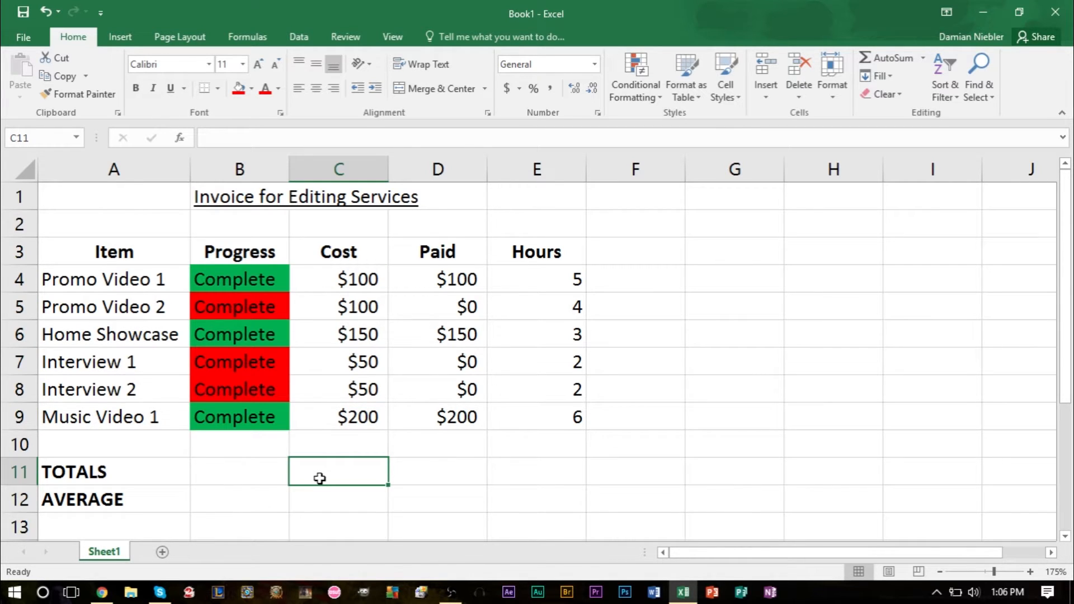
pyautogui.click(323, 498)
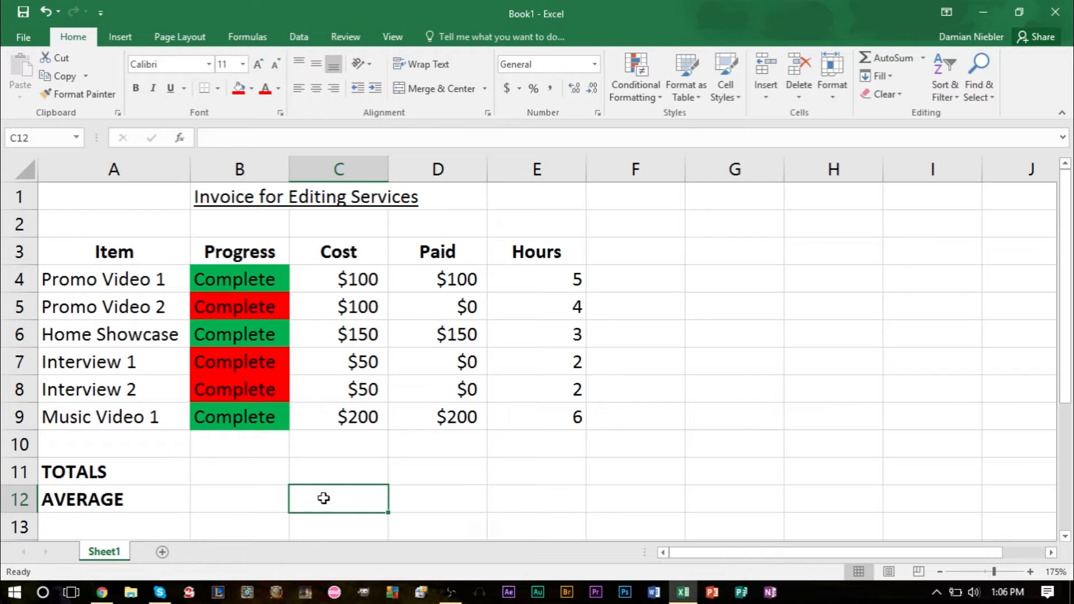
pyautogui.click(325, 468)
pyautogui.click(338, 445)
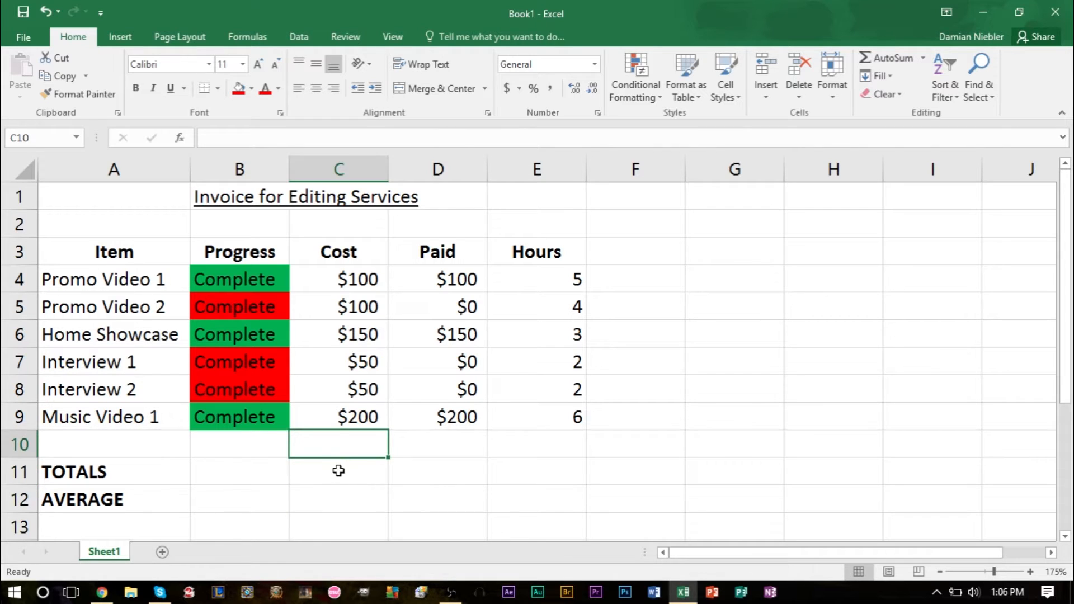
# Step: Total the Cost column in C11 with AutoSum over the range C4:C9
pyautogui.click(339, 471)
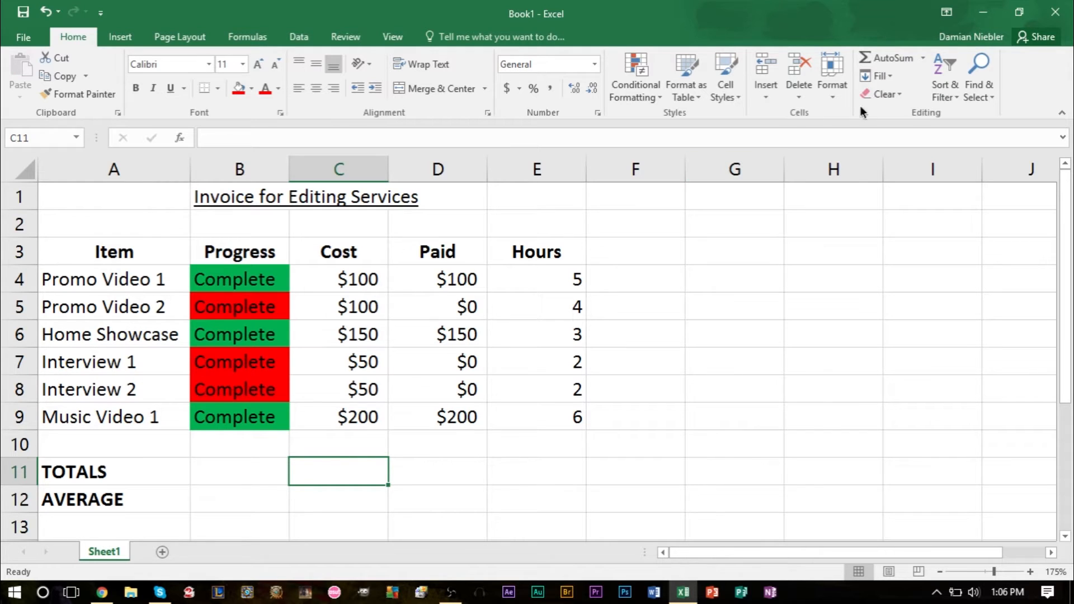
pyautogui.click(889, 58)
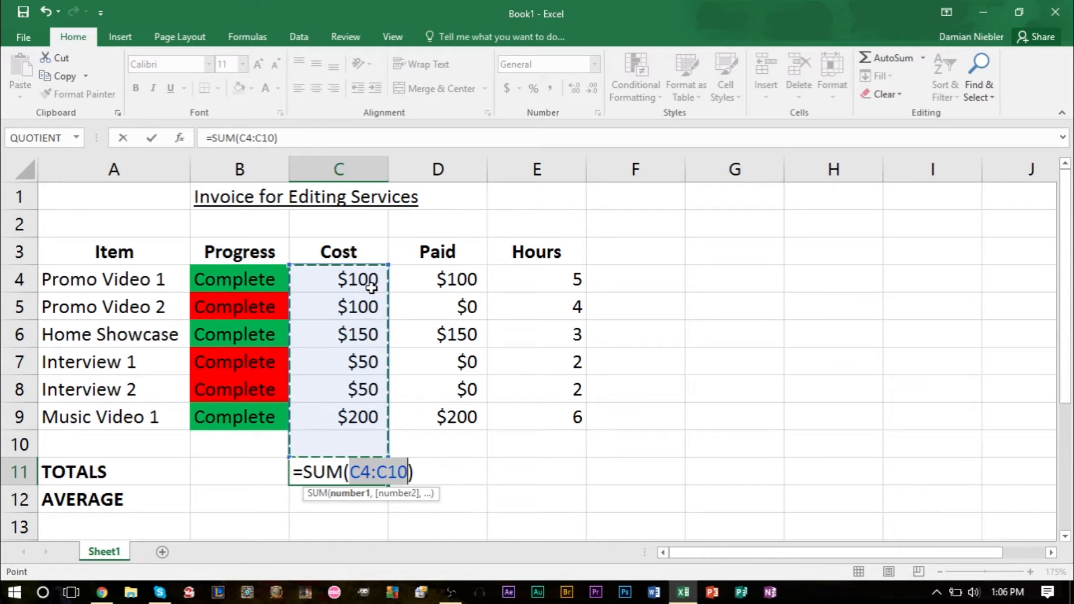
pyautogui.moveTo(351, 277); pyautogui.dragTo(368, 417)
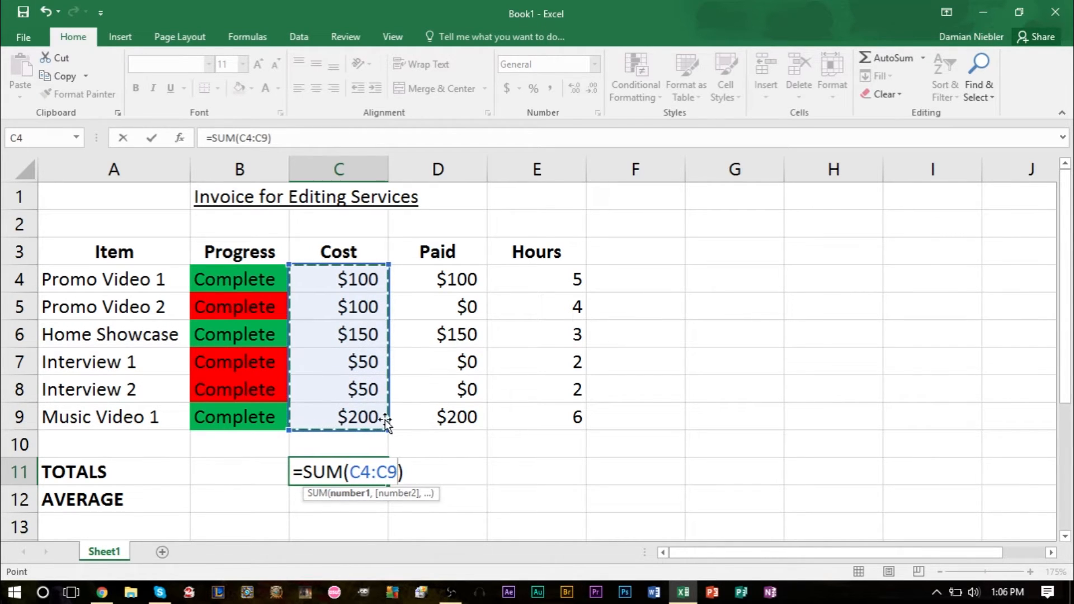
pyautogui.press('Return')
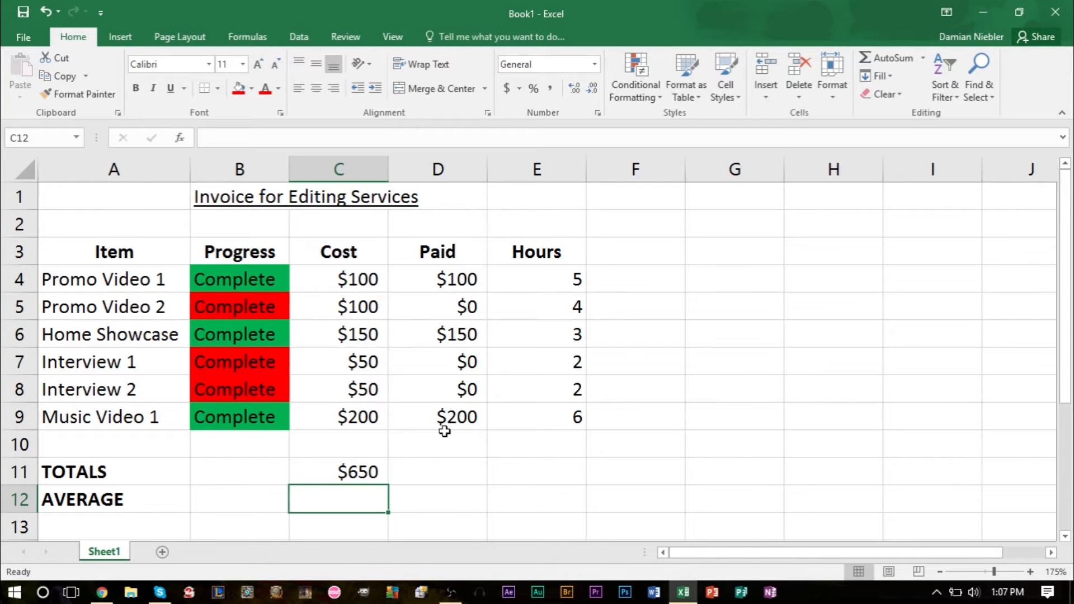
# Step: Total the Paid column in D11 with AutoSum over the range D4:D9
pyautogui.click(447, 474)
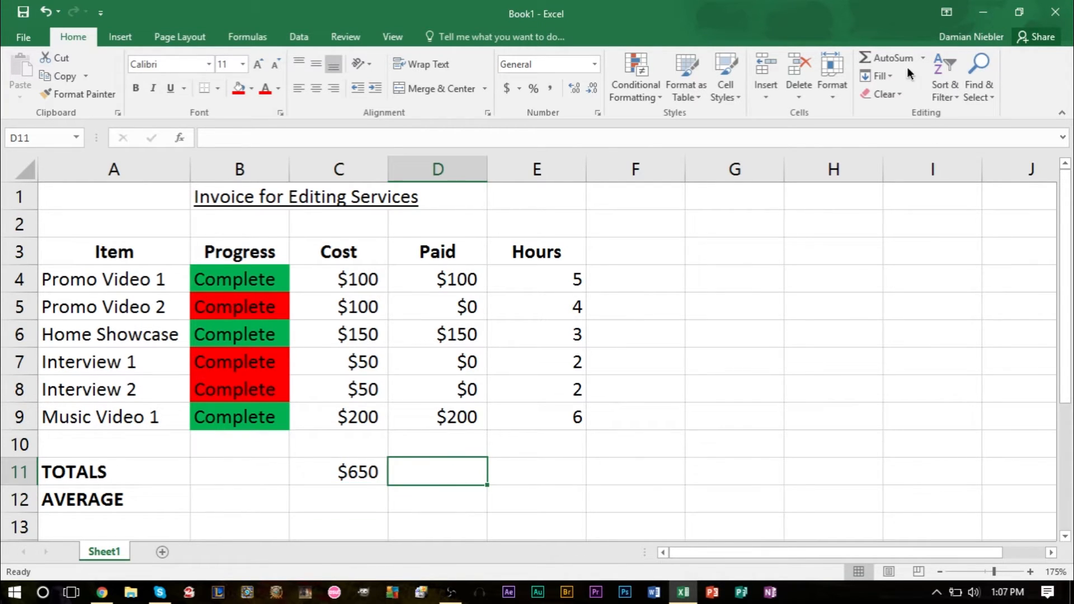
pyautogui.click(886, 60)
pyautogui.moveTo(444, 279); pyautogui.dragTo(458, 411)
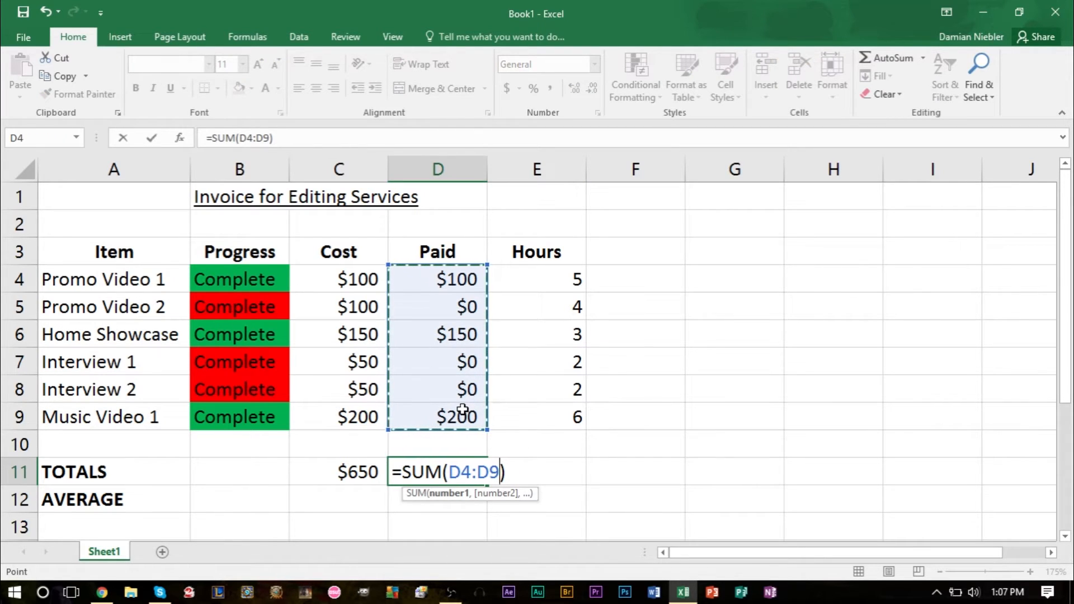
pyautogui.press('Return')
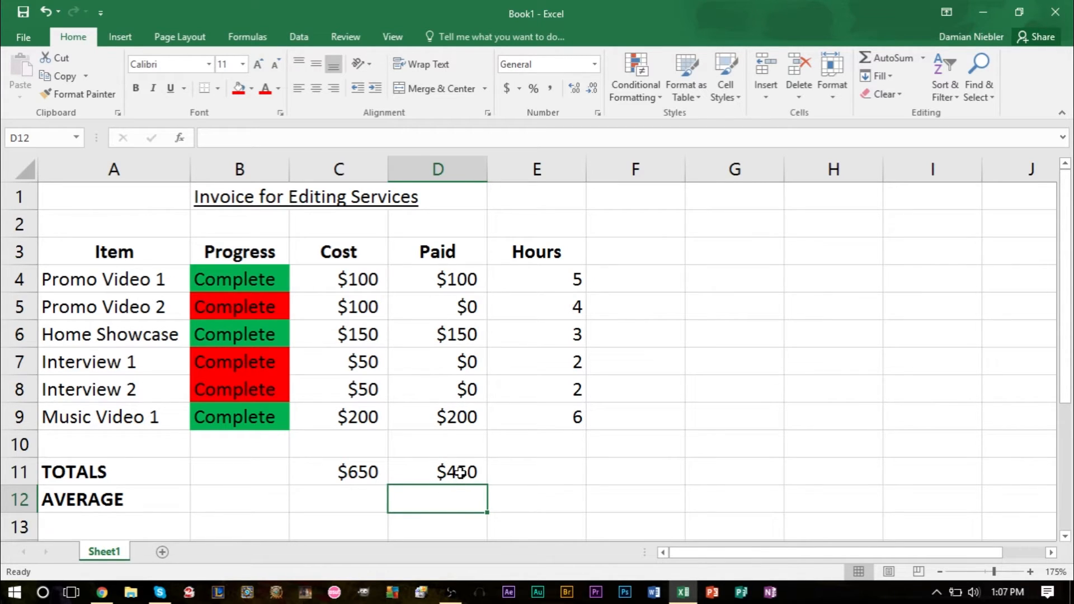
# Step: Copy the green Complete status of Promo Video 1 from B4 to Promo Video 2's Progress cell, B5
pyautogui.click(262, 283)
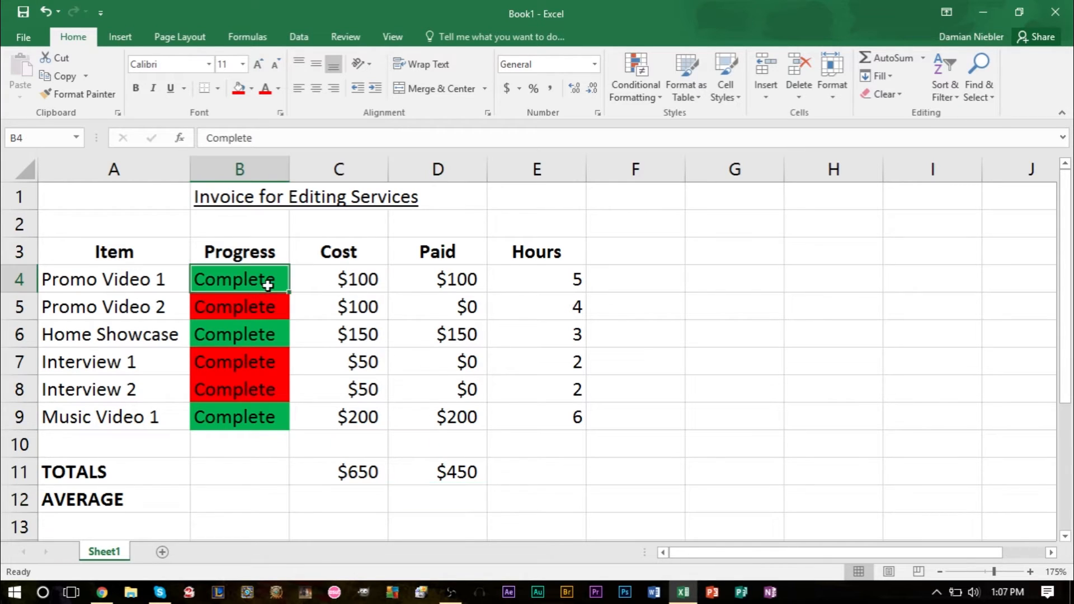
pyautogui.hotkey('ctrl', 'c')
pyautogui.click(258, 312)
pyautogui.hotkey('ctrl', 'v')
# Step: Copy Promo Video 2's cost from C5 into its Paid cell, D5
pyautogui.click(350, 310)
pyautogui.hotkey('ctrl', 'c')
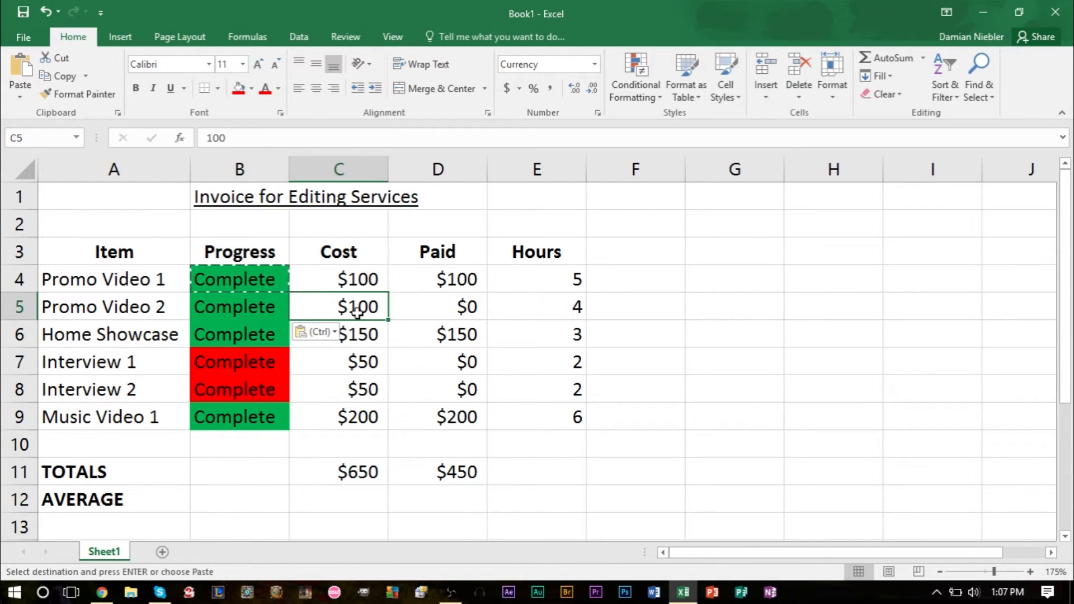
pyautogui.click(423, 312)
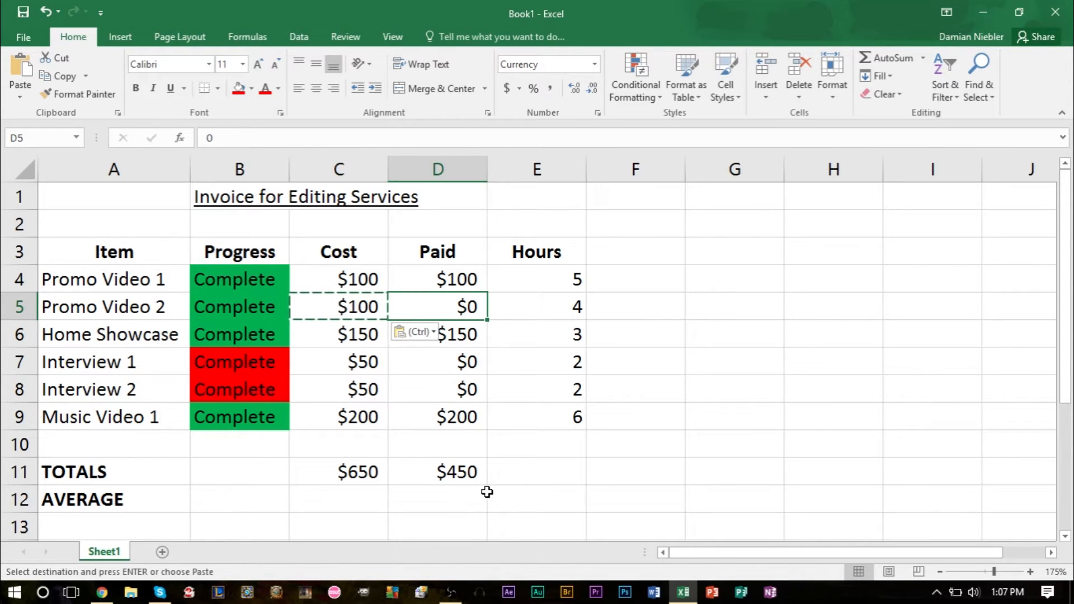
pyautogui.hotkey('ctrl', 'v')
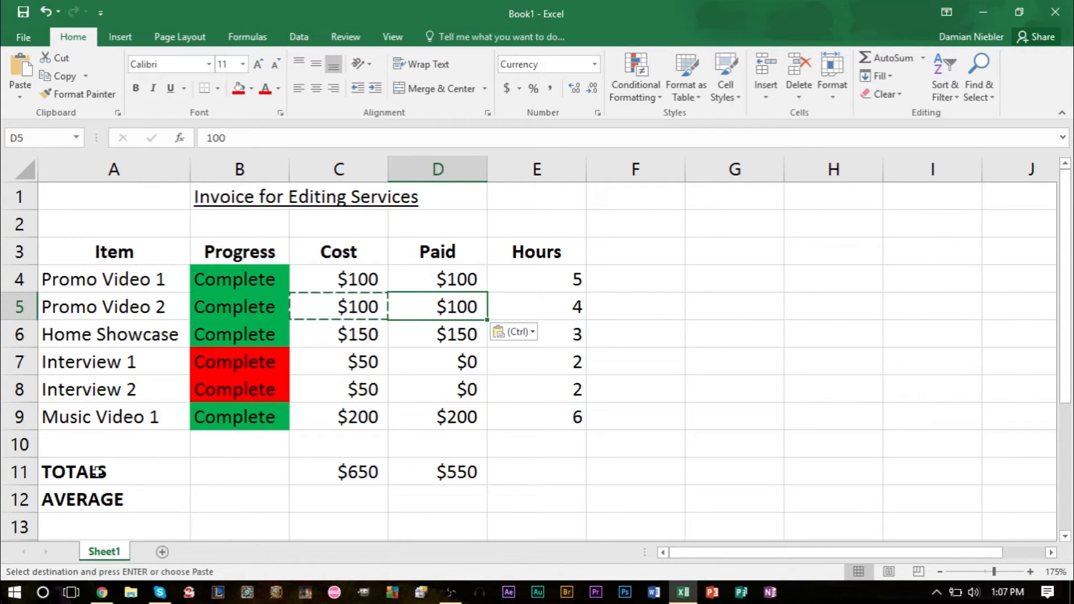
pyautogui.click(99, 443)
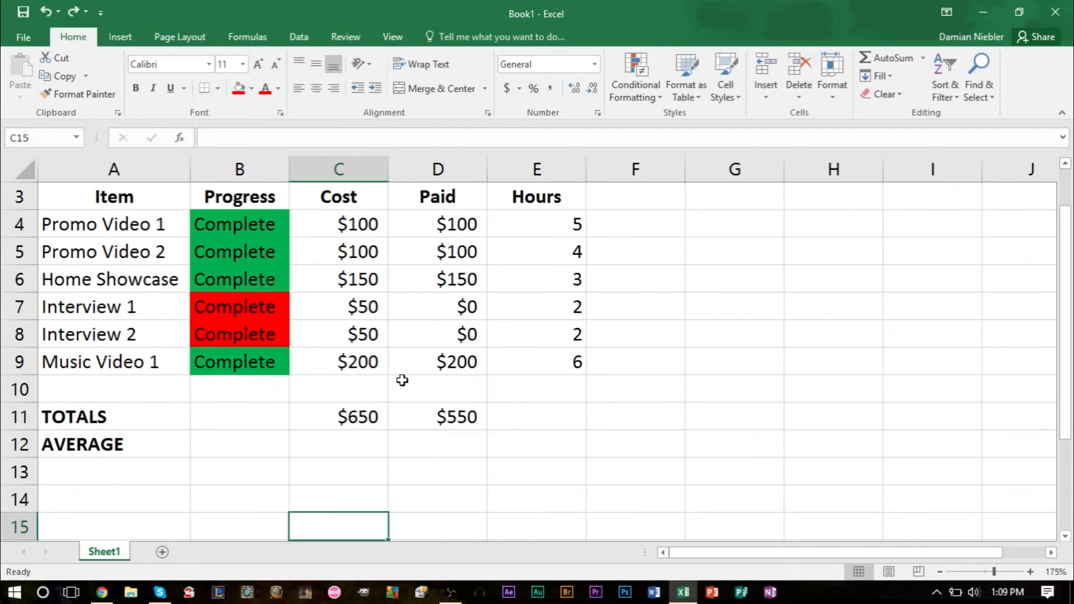
pyautogui.scroll(1, 398, 286)
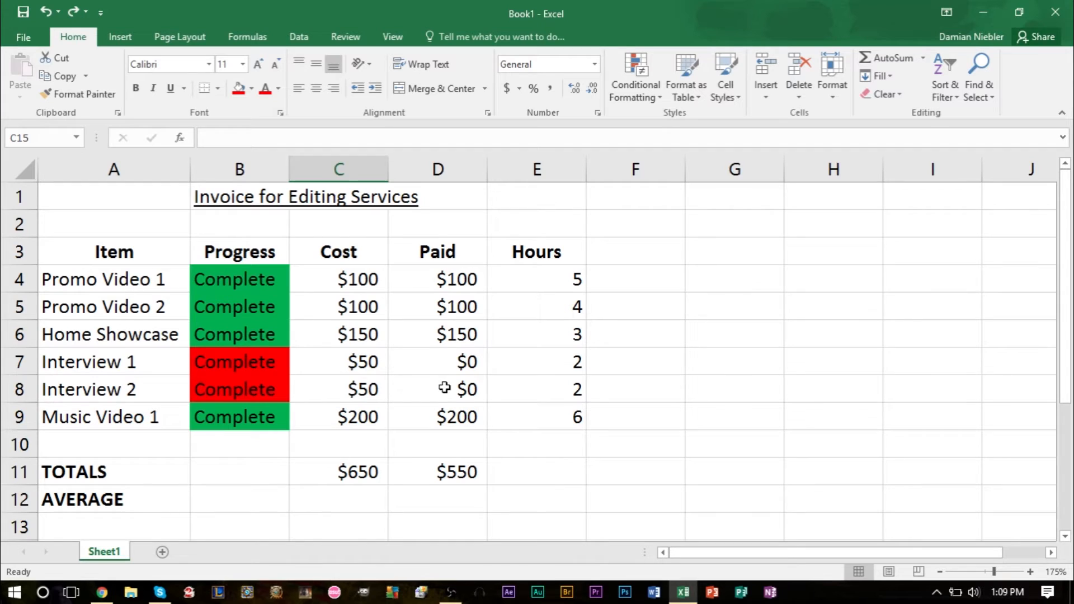
pyautogui.moveTo(62, 473); pyautogui.dragTo(456, 473)
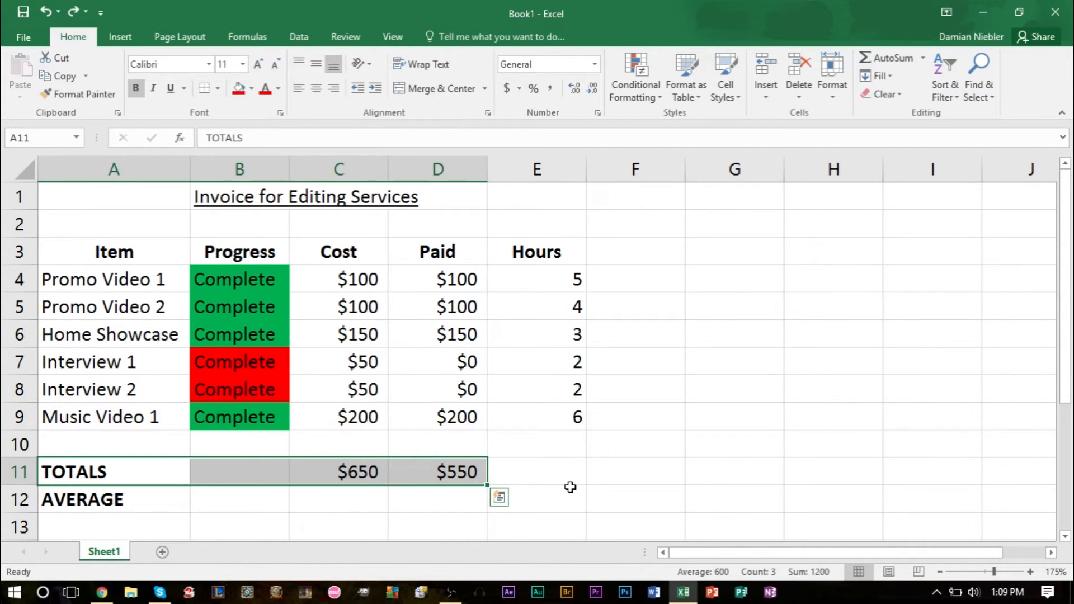
pyautogui.click(592, 453)
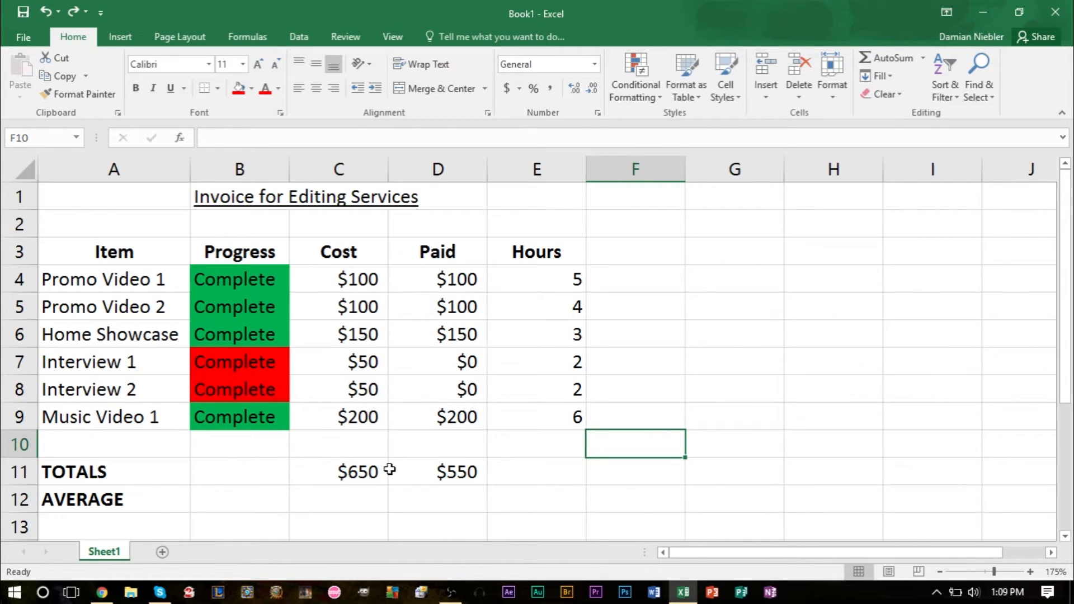
# Step: Clear the Paid and Cost totals in D11 and C11 of the TOTALS row
pyautogui.click(471, 470)
pyautogui.press('BackSpace')
pyautogui.click(377, 475)
pyautogui.press('BackSpace')
pyautogui.click(435, 495)
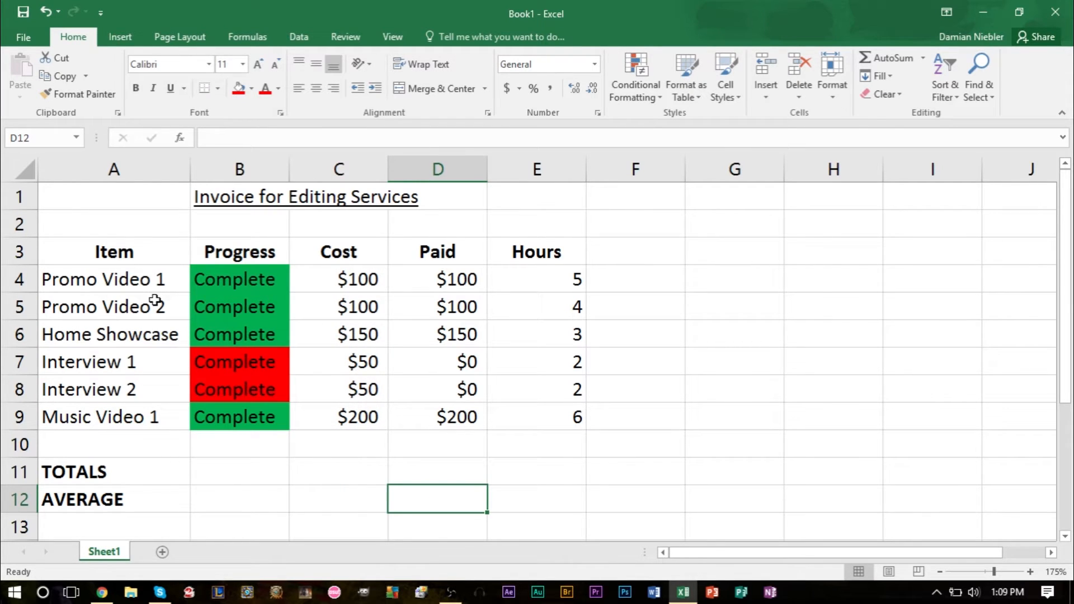
# Step: Try an AutoSum of only the two promo video costs, C4:C5, in C11, and undo the entry
pyautogui.click(353, 473)
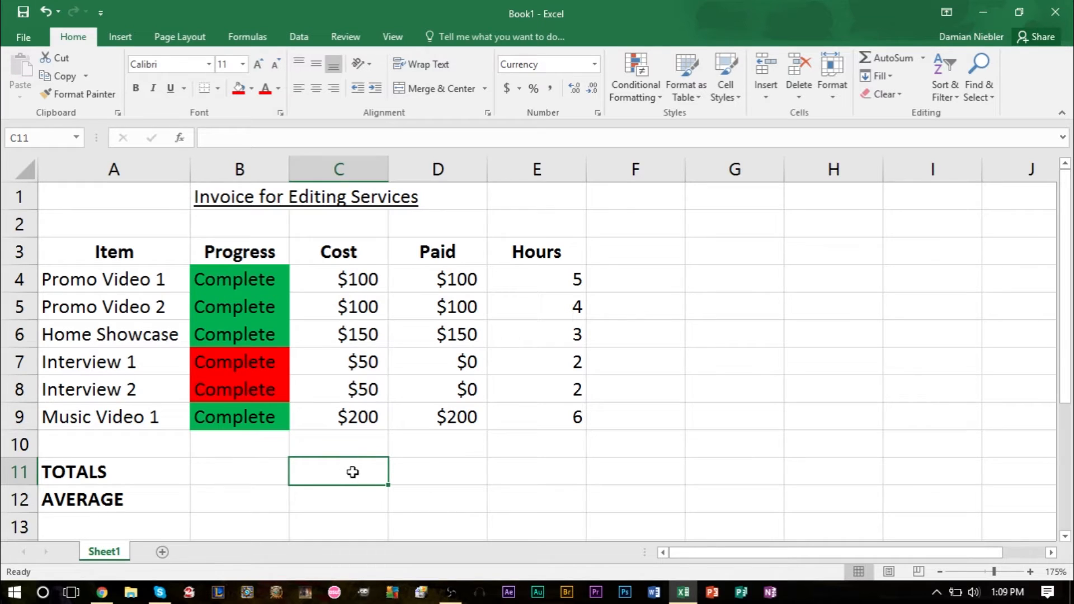
pyautogui.click(875, 60)
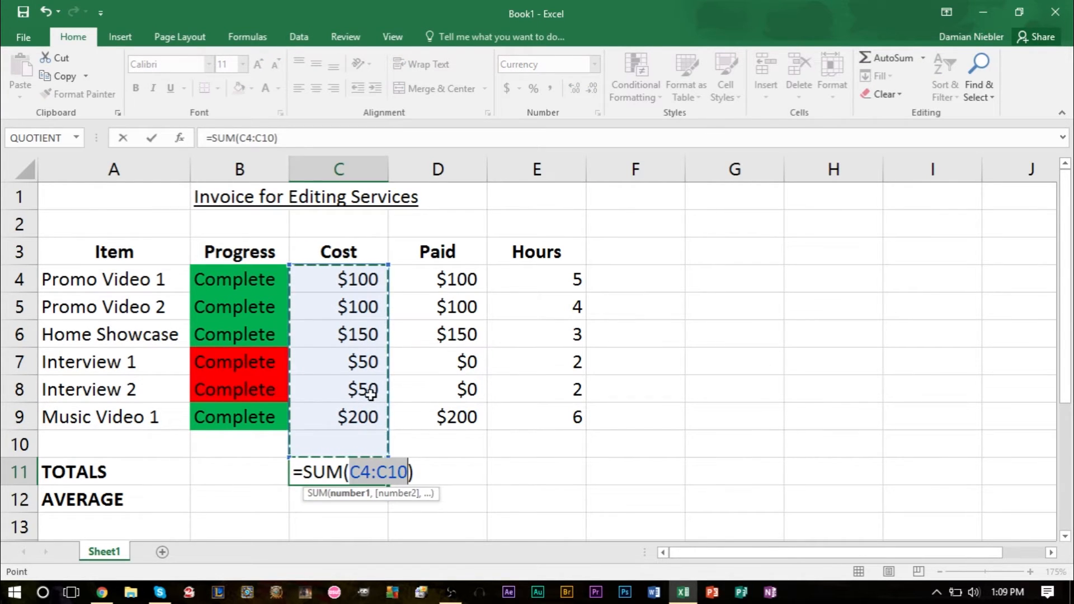
pyautogui.moveTo(356, 279); pyautogui.dragTo(385, 316)
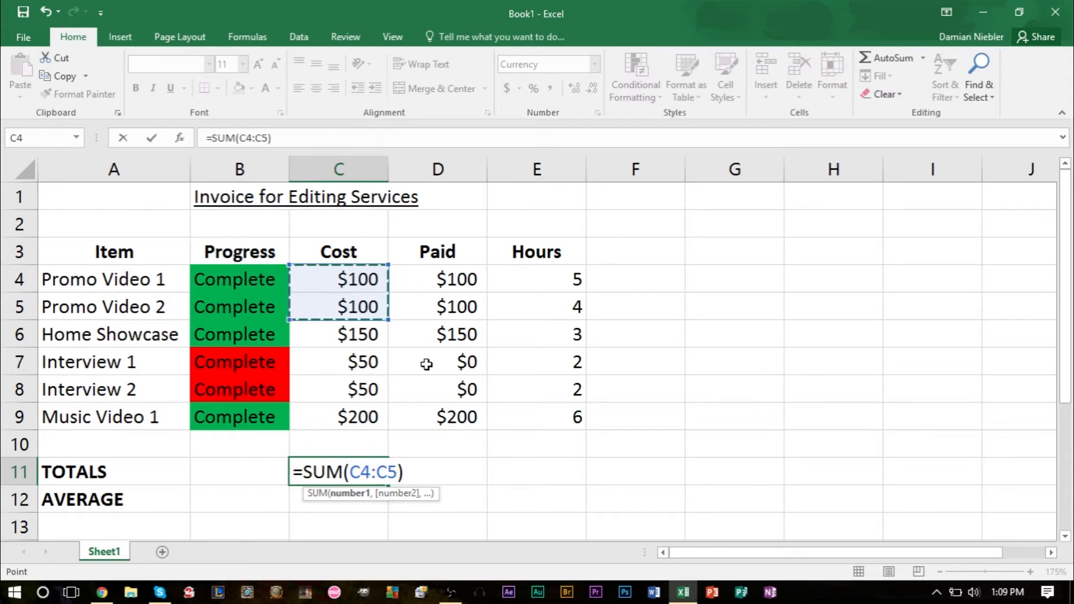
pyautogui.press('Return')
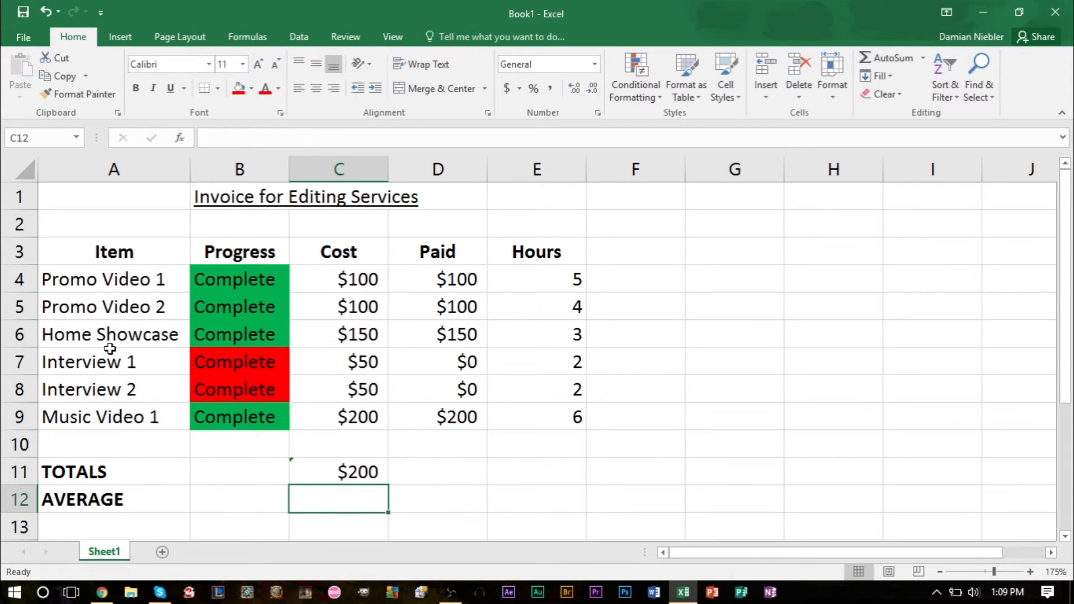
pyautogui.hotkey('ctrl', 'z')
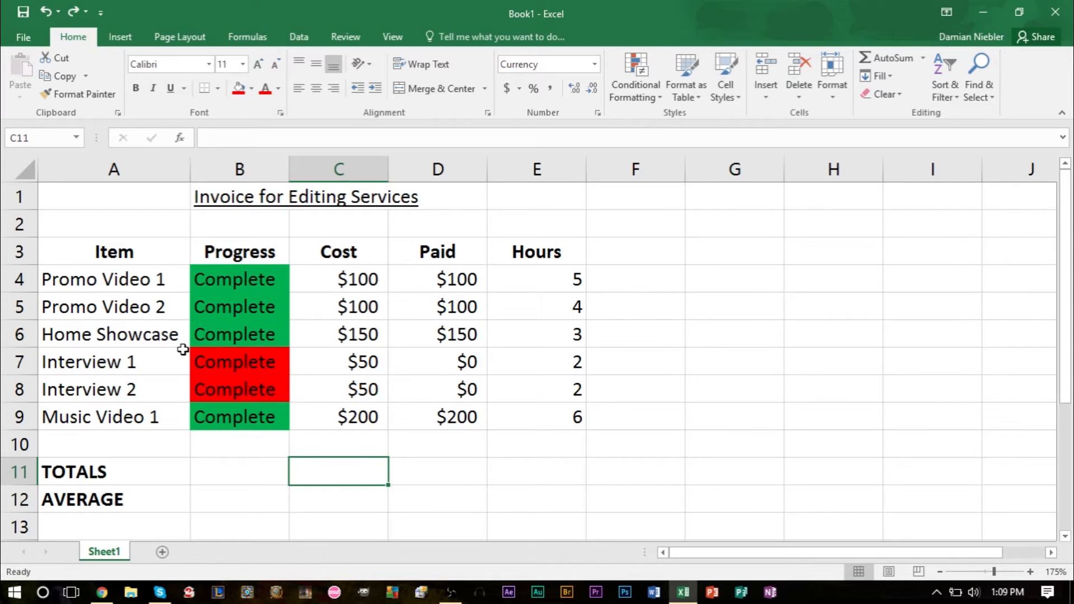
# Step: Try an AutoSum in C11 of only the costs in C4:C5 and C9, skipping the cells between them
pyautogui.click(344, 388)
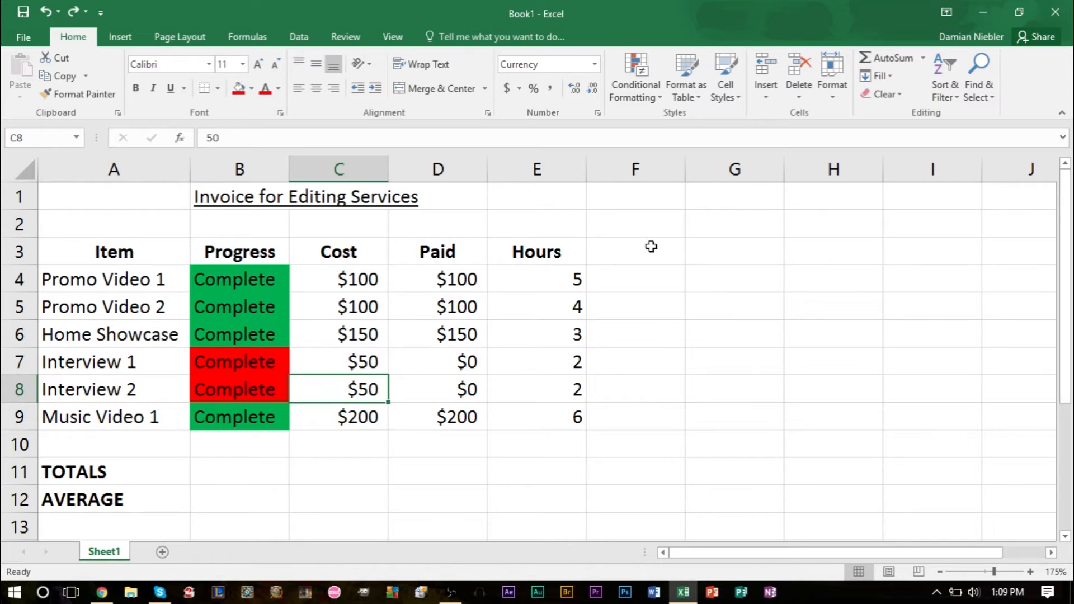
pyautogui.click(339, 474)
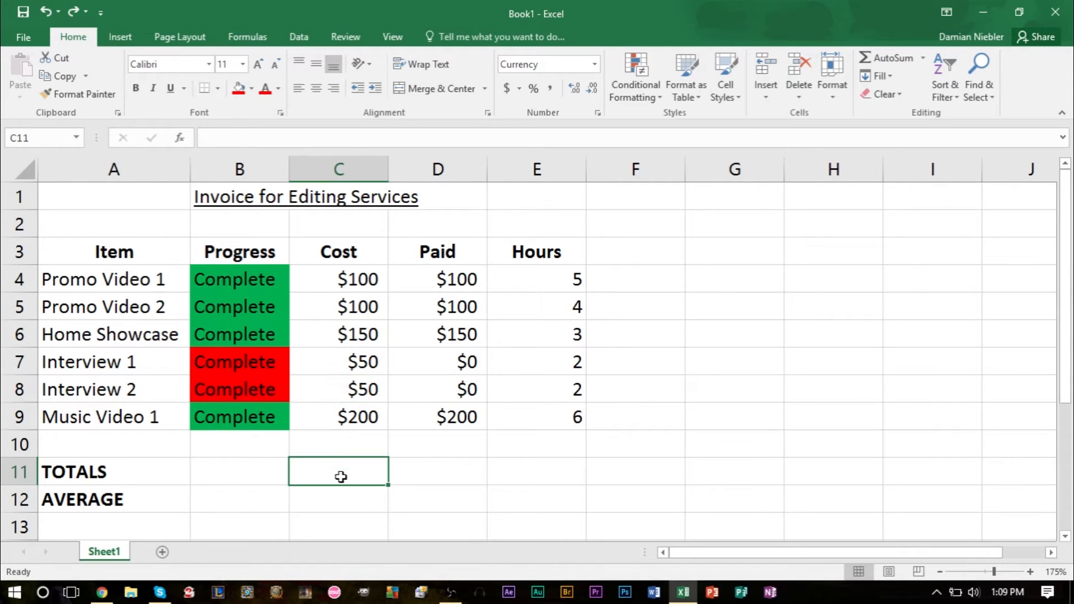
pyautogui.click(909, 58)
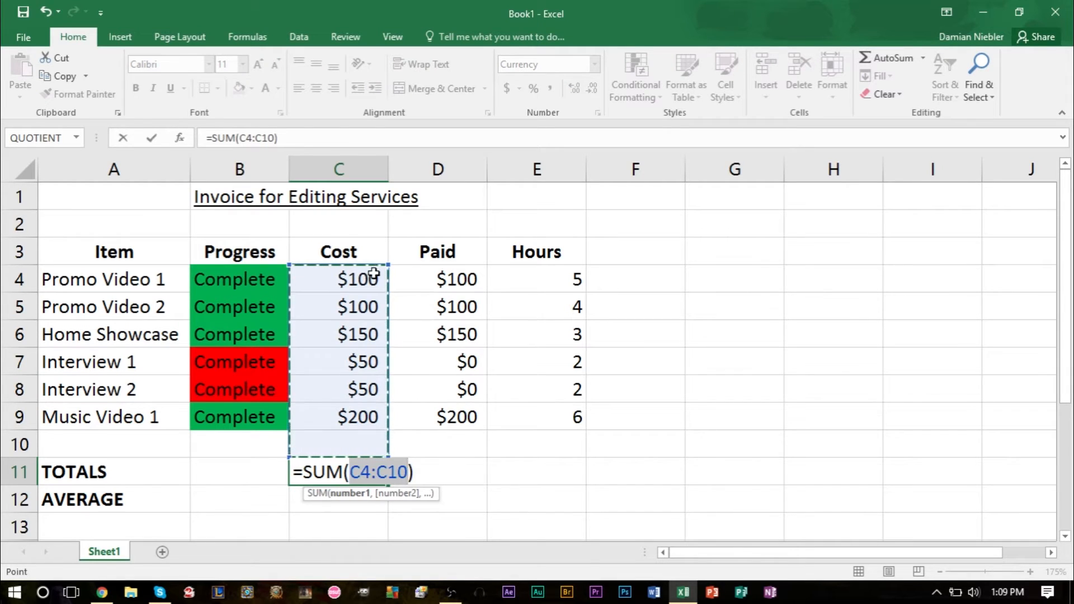
pyautogui.moveTo(374, 274); pyautogui.dragTo(378, 305)
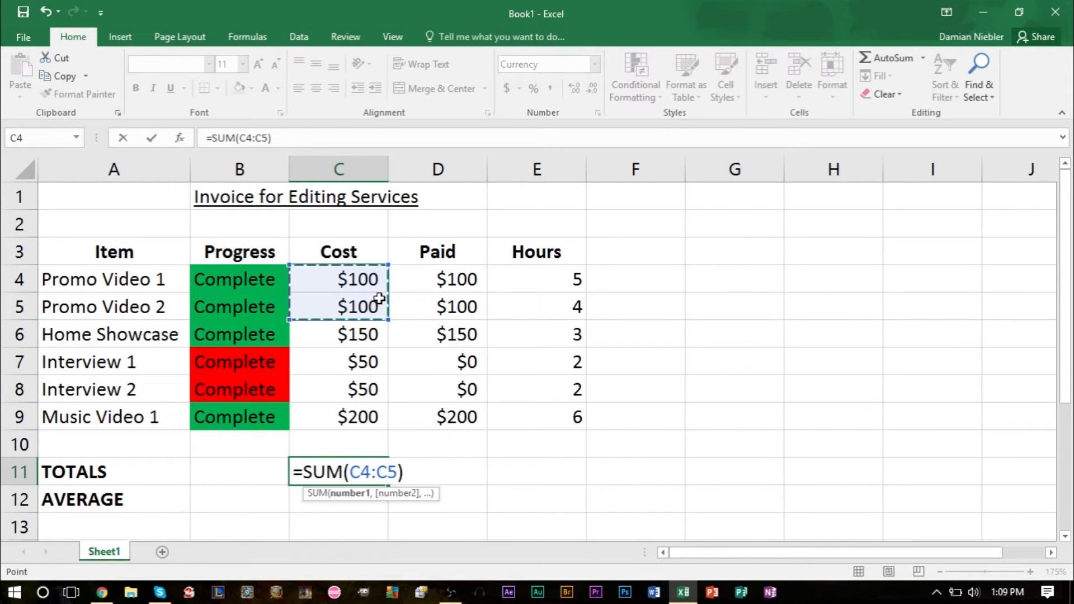
pyautogui.keyDown('shift'); pyautogui.click(348, 422); pyautogui.keyUp('shift')
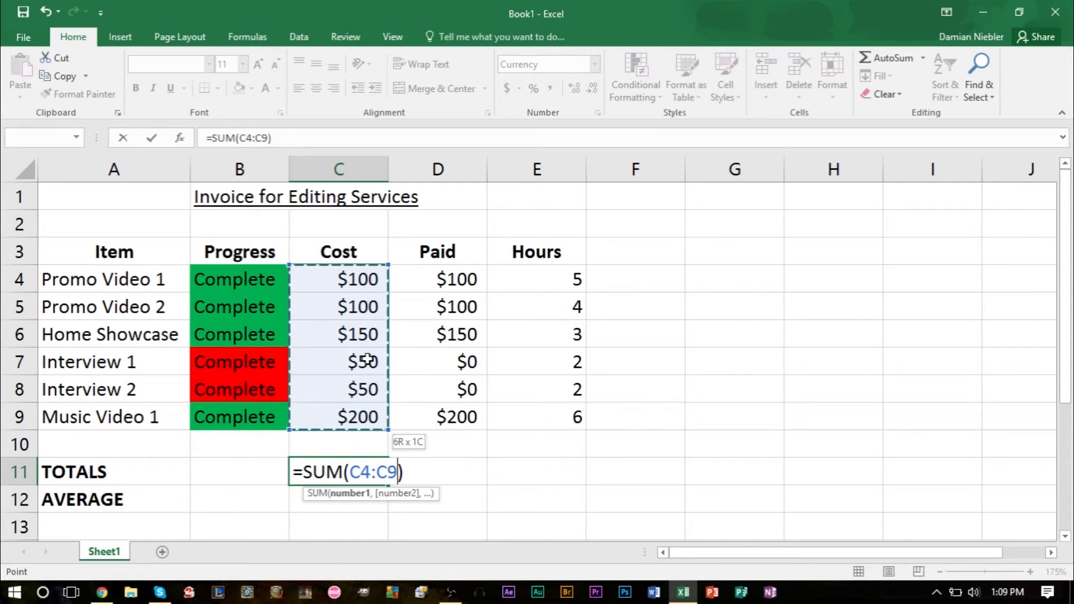
pyautogui.moveTo(360, 279); pyautogui.dragTo(363, 306)
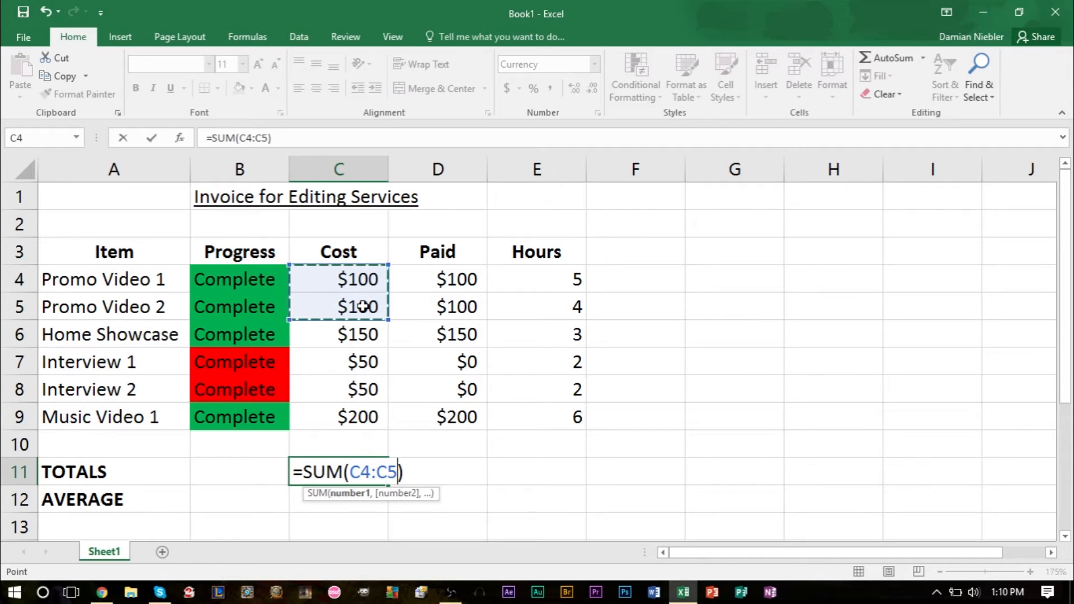
pyautogui.keyDown('ctrl'); pyautogui.click(363, 415); pyautogui.keyUp('ctrl')
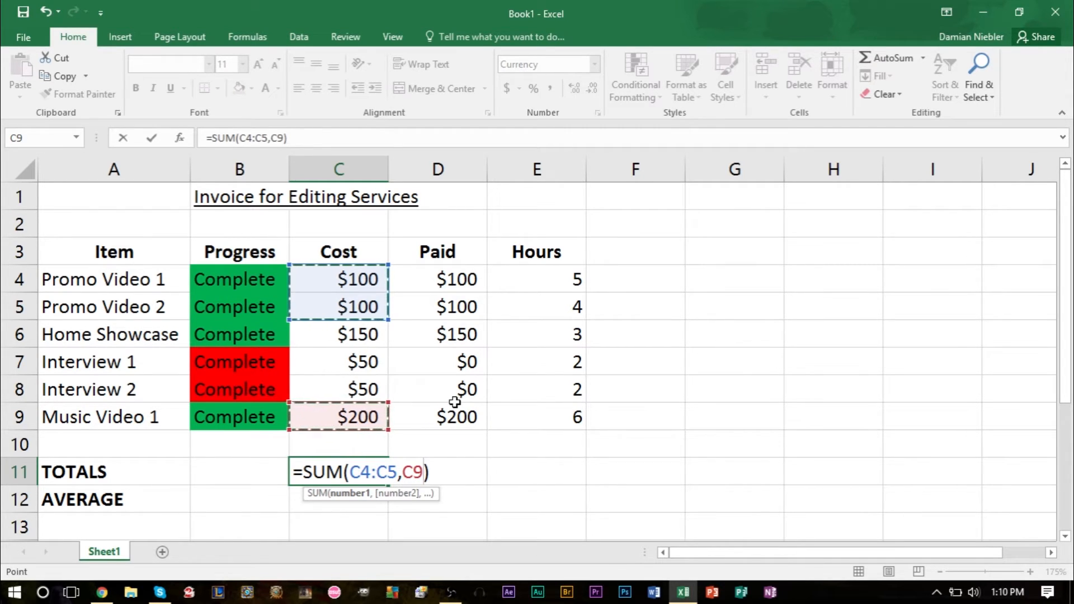
pyautogui.press('Return')
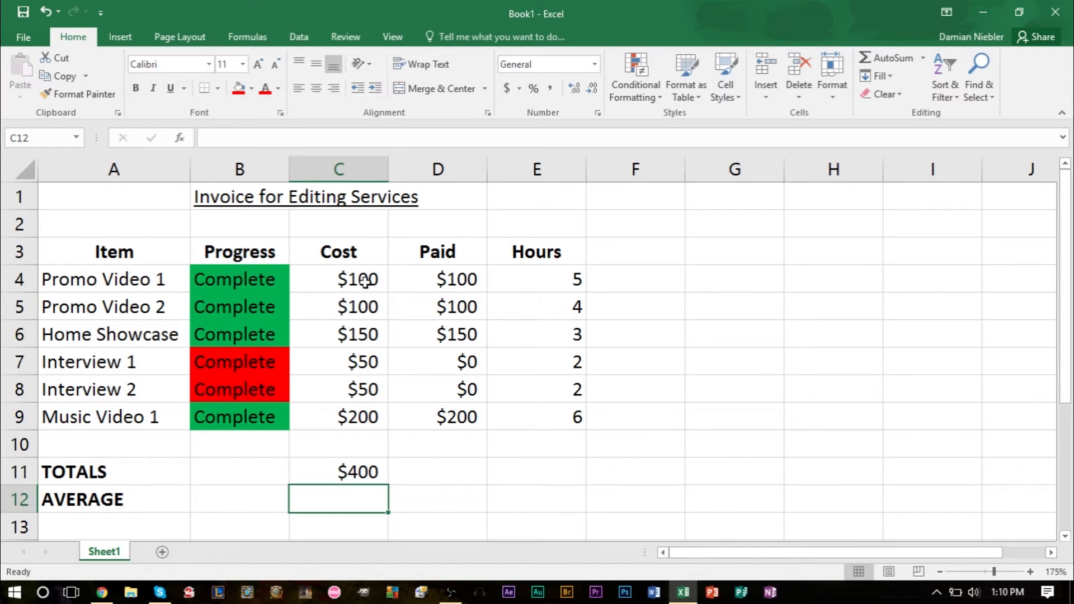
# Step: Review which cost cells the C11 sum includes and skips, and undo that sum
pyautogui.moveTo(360, 279); pyautogui.dragTo(356, 297)
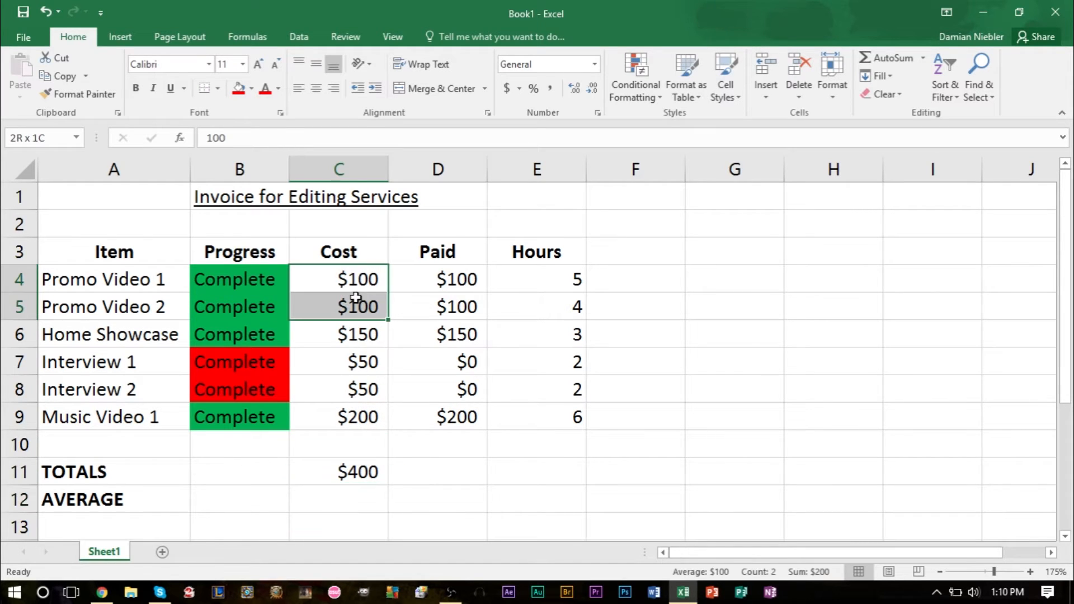
pyautogui.click(343, 404)
pyautogui.moveTo(361, 339); pyautogui.dragTo(367, 386)
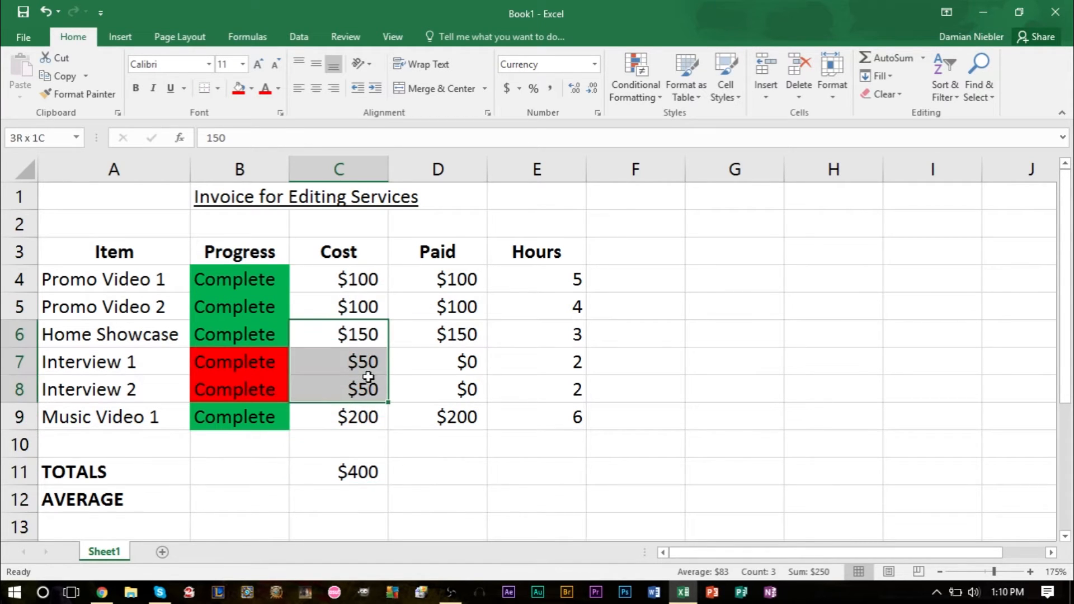
pyautogui.click(473, 427)
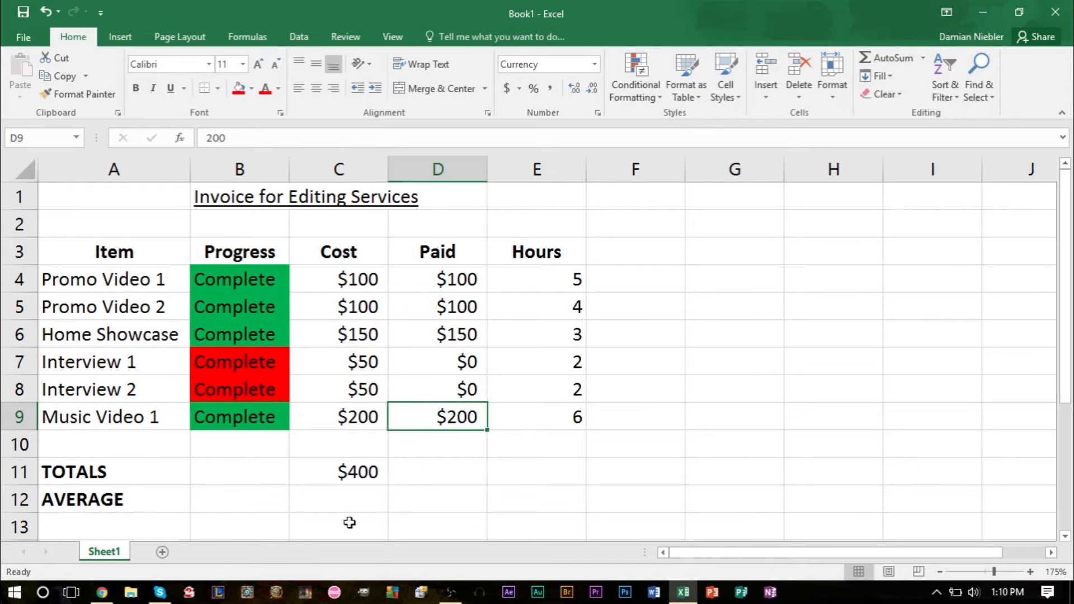
pyautogui.click(355, 425)
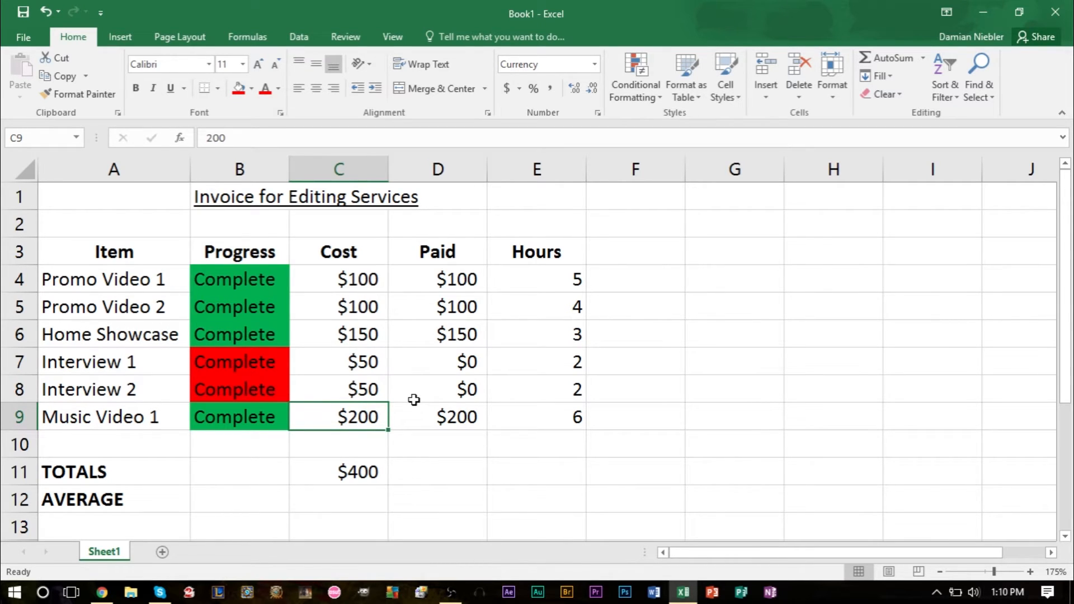
pyautogui.hotkey('ctrl', 'z')
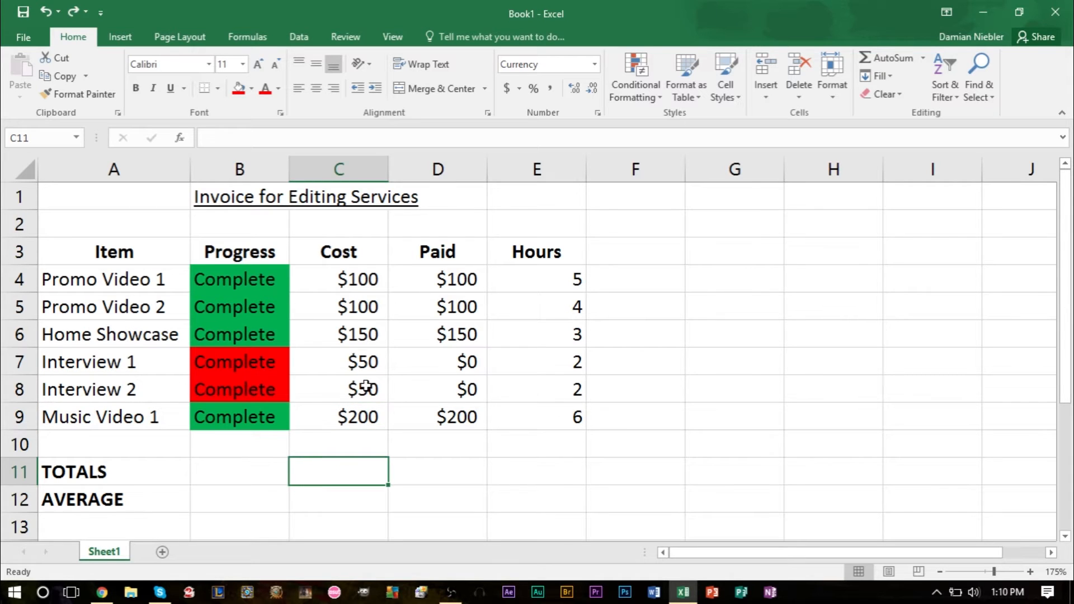
# Step: Try an AutoSum in C11 of the separate cost ranges C4:C5 and C8:C9, and undo the entry
pyautogui.click(883, 51)
pyautogui.moveTo(341, 280); pyautogui.dragTo(364, 307)
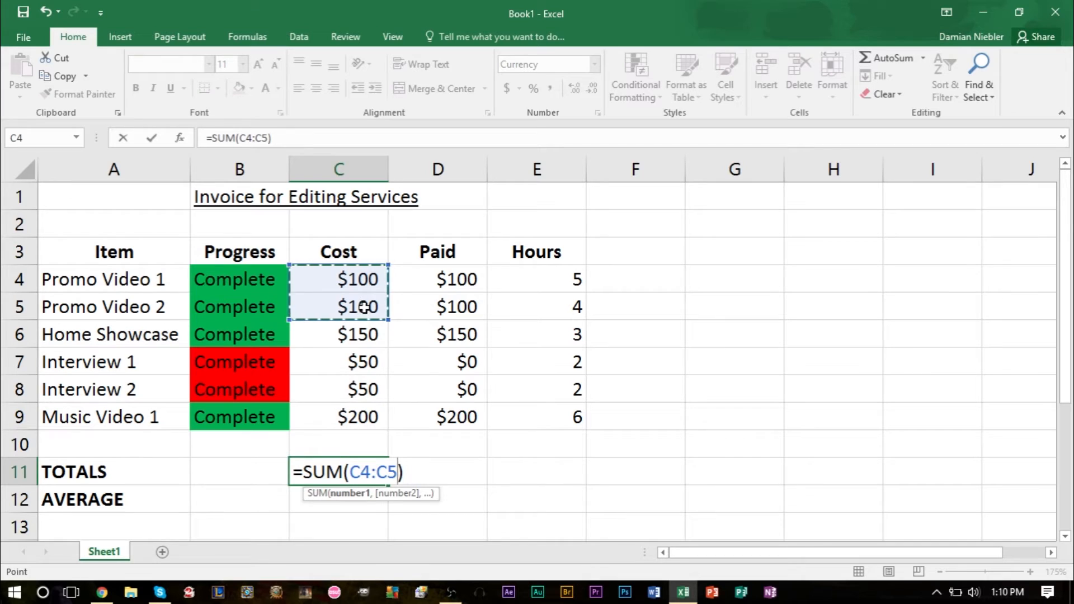
pyautogui.moveTo(367, 386); pyautogui.dragTo(371, 413)
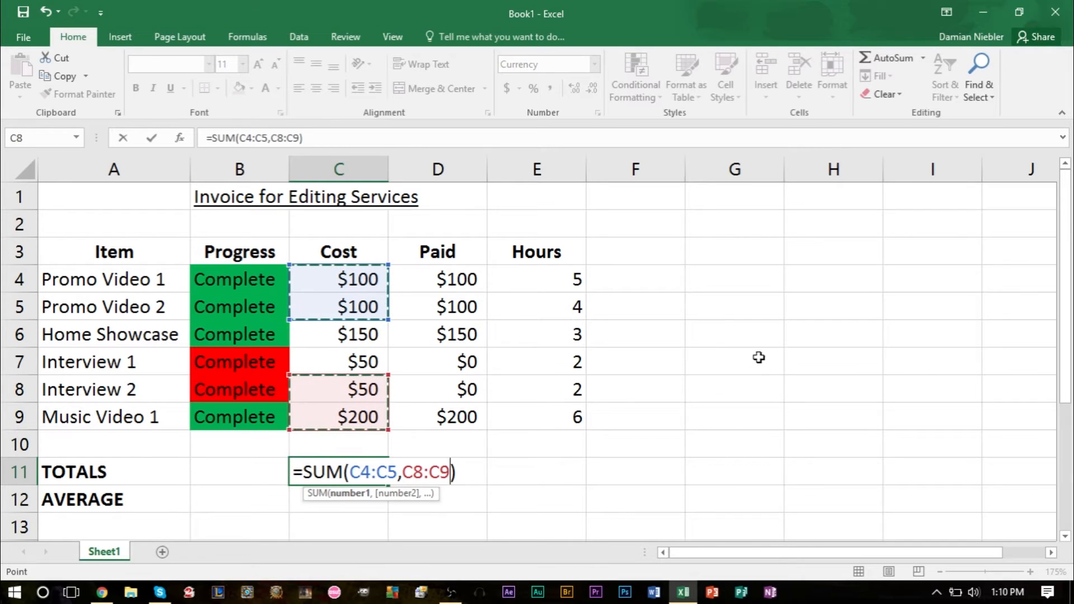
pyautogui.press('Return')
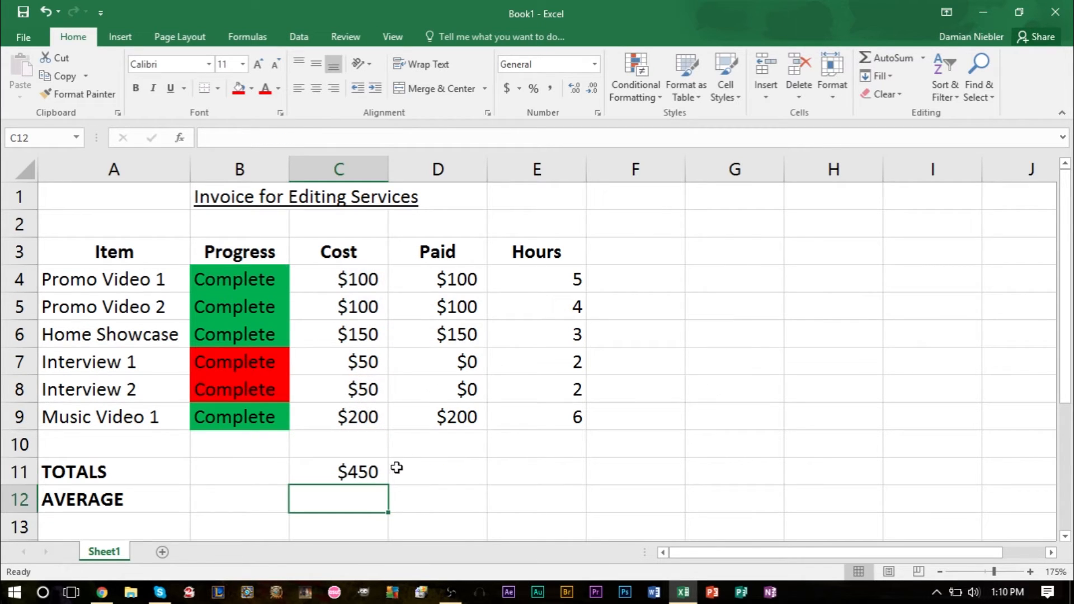
pyautogui.hotkey('ctrl', 'z')
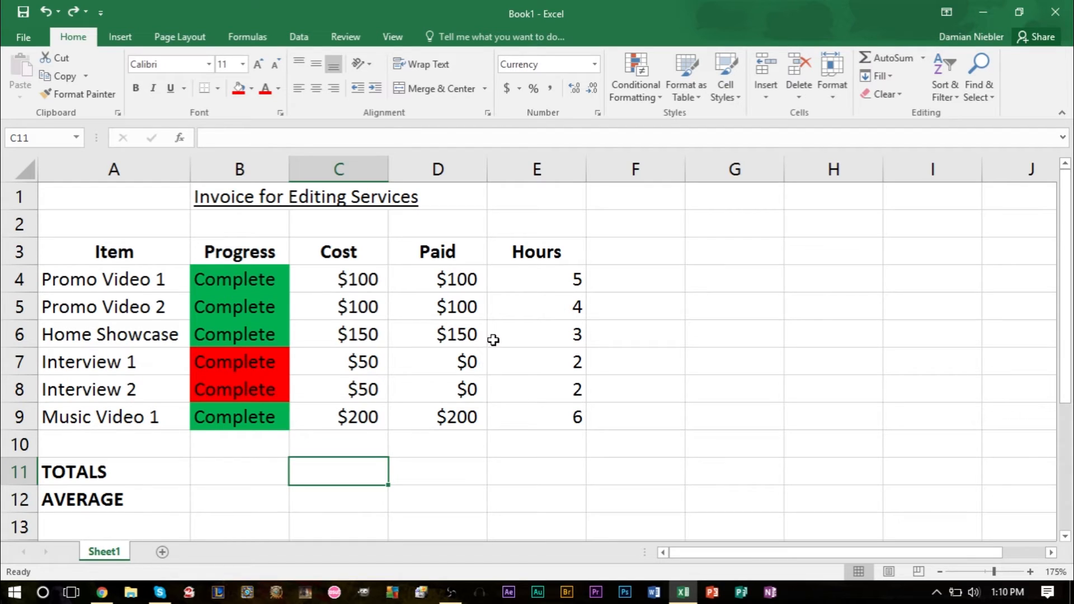
# Step: Total the whole Cost column in C11 and the whole Paid column in D11 with AutoSum
pyautogui.moveTo(369, 283); pyautogui.dragTo(365, 406)
pyautogui.click(344, 475)
pyautogui.click(893, 57)
pyautogui.press('Return')
pyautogui.click(453, 477)
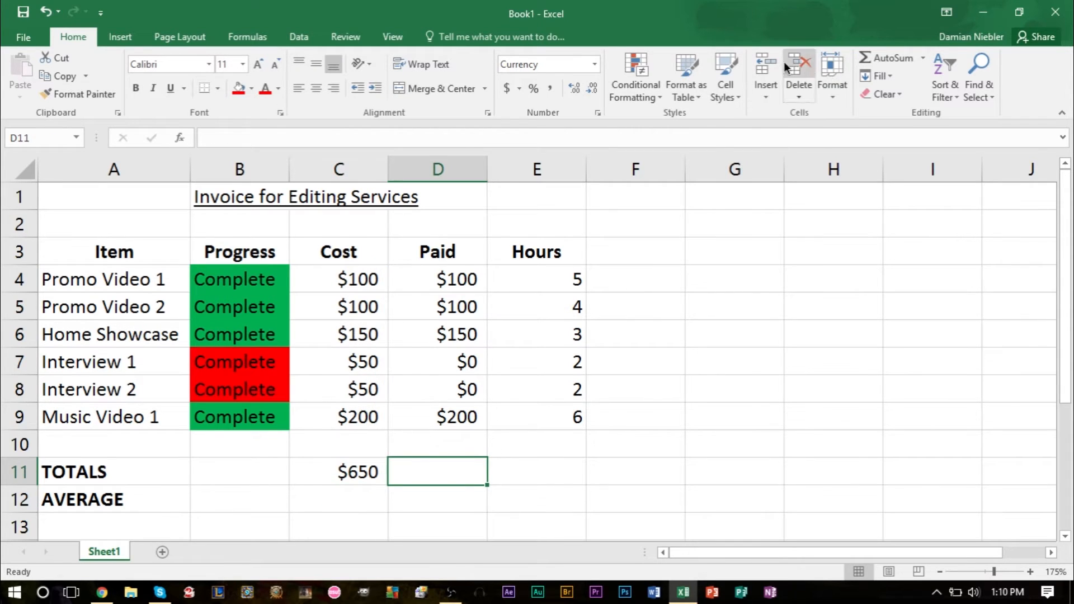
pyautogui.click(890, 59)
pyautogui.press('Return')
# Step: Total the hours in E11 with AutoSum, using the range E4:E9 instead of the suggested cells
pyautogui.click(528, 484)
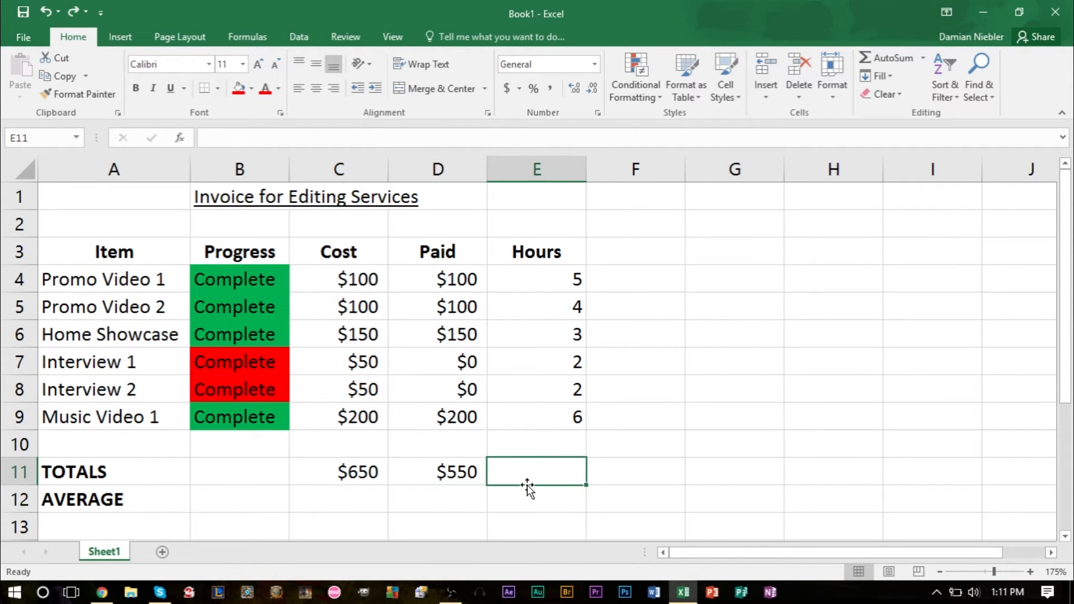
pyautogui.click(897, 58)
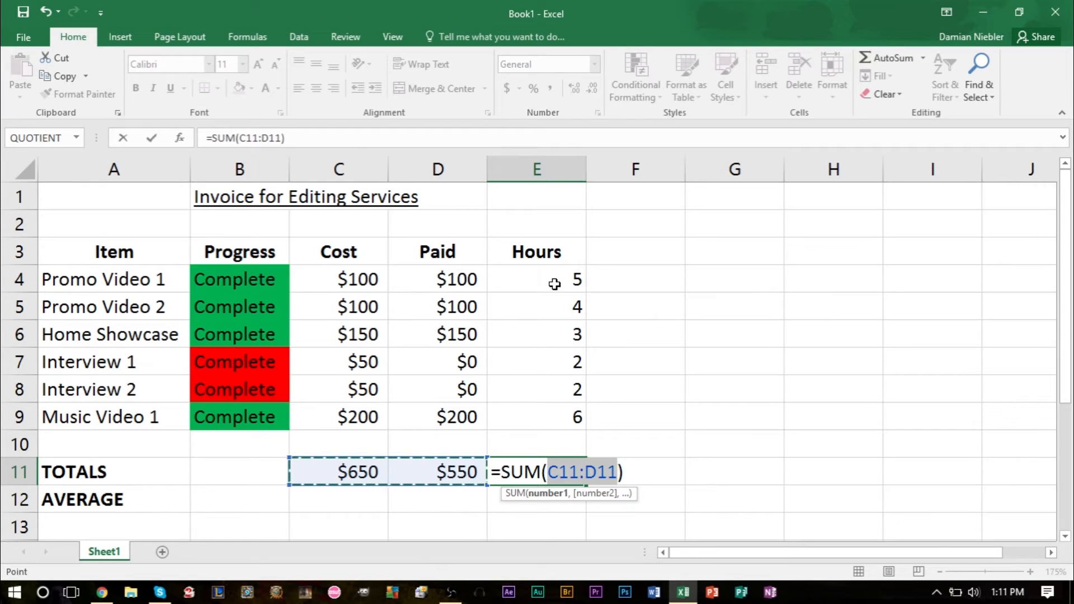
pyautogui.moveTo(556, 278); pyautogui.dragTo(593, 429)
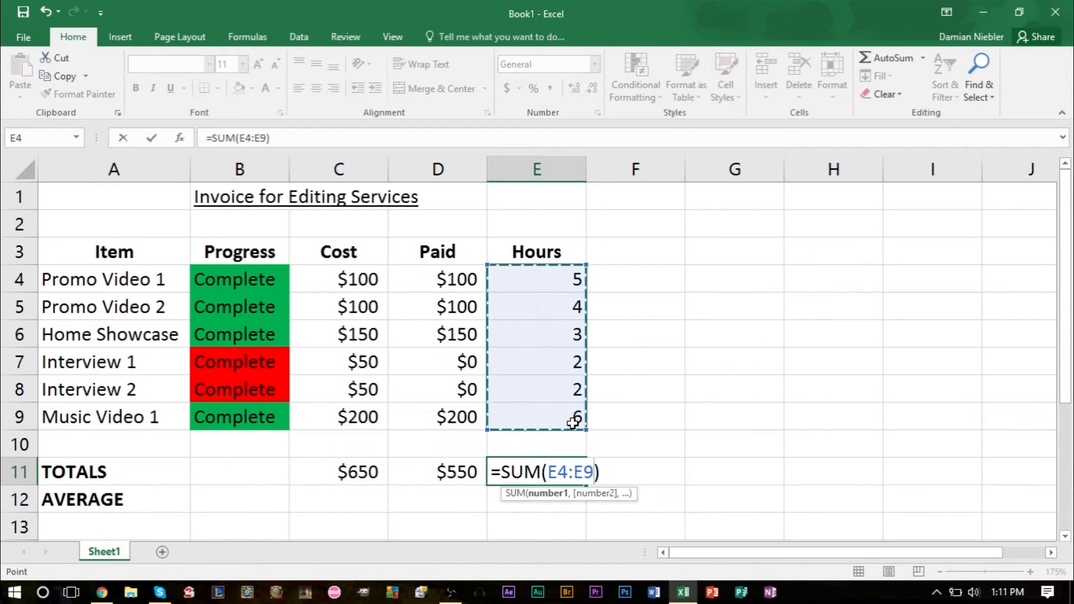
pyautogui.press('Return')
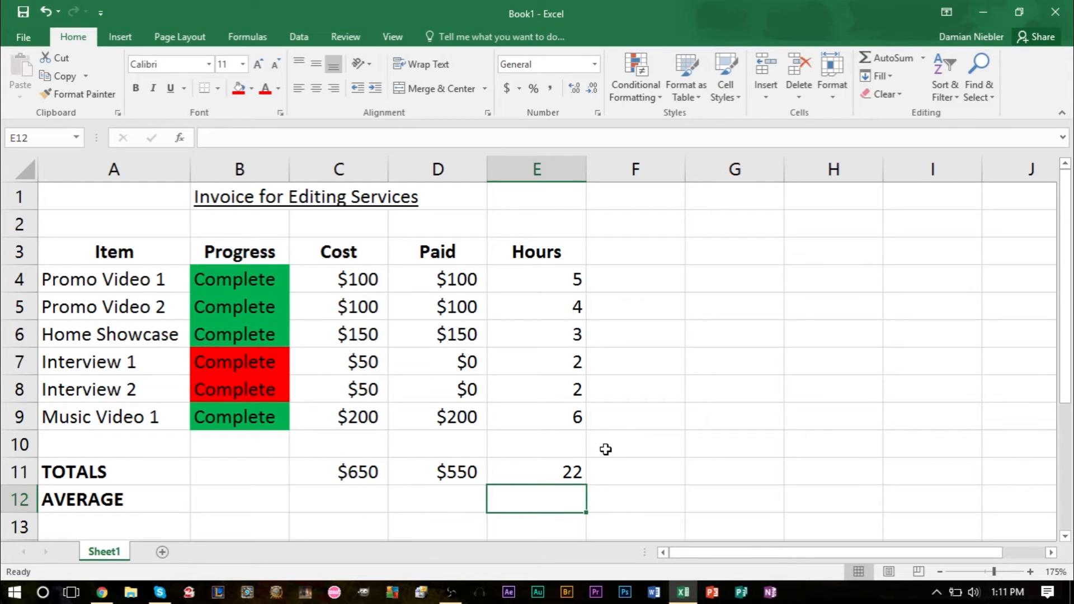
# Step: Calculate the average of the hours E4:E9 in E12 of the AVERAGE row with the Average function
pyautogui.moveTo(560, 267); pyautogui.dragTo(579, 417)
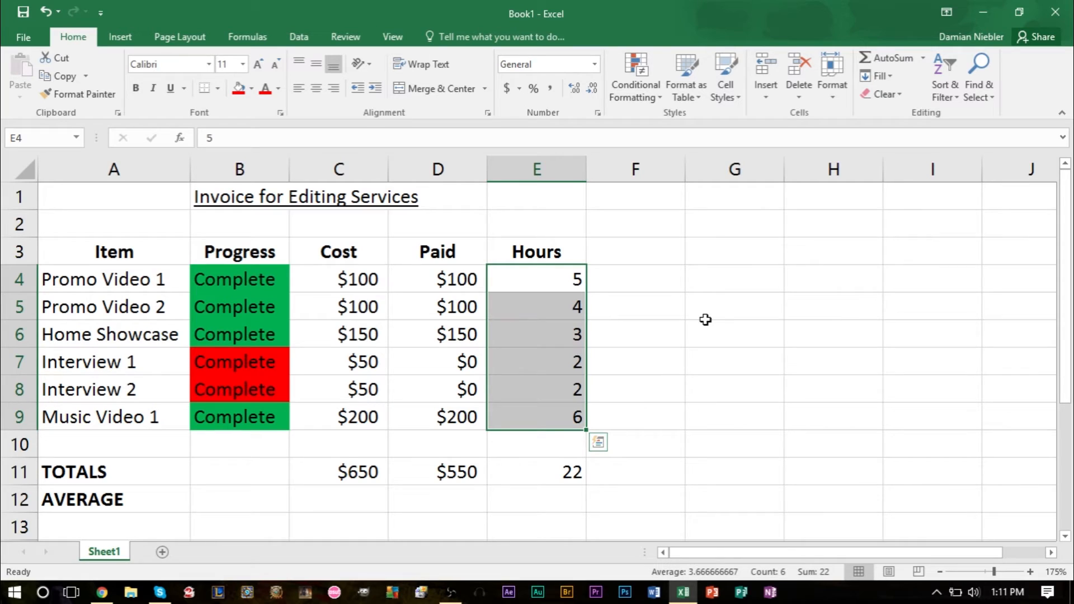
pyautogui.click(539, 500)
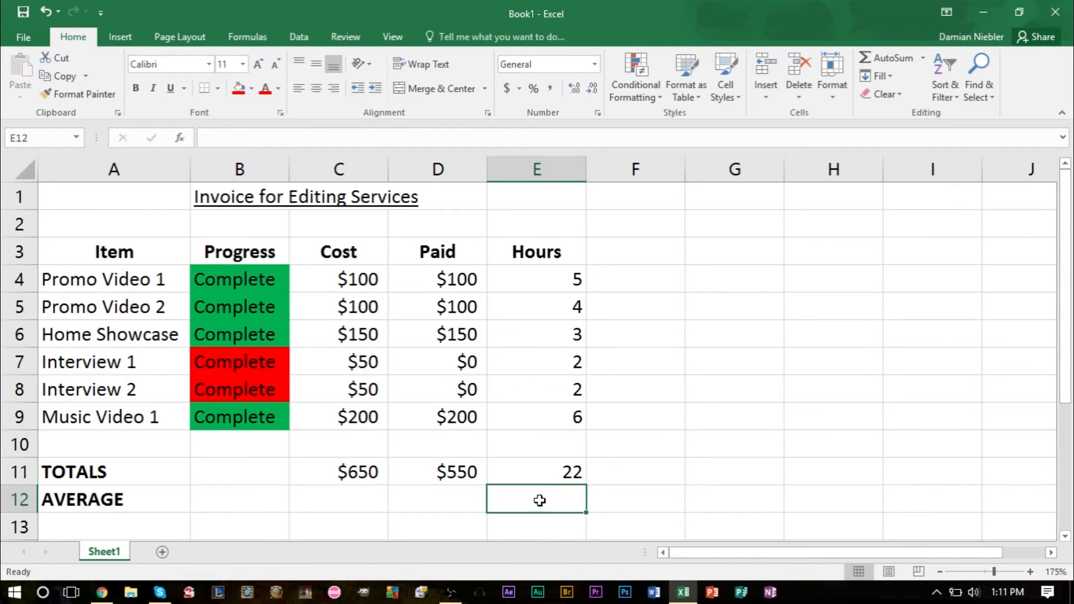
pyautogui.click(923, 62)
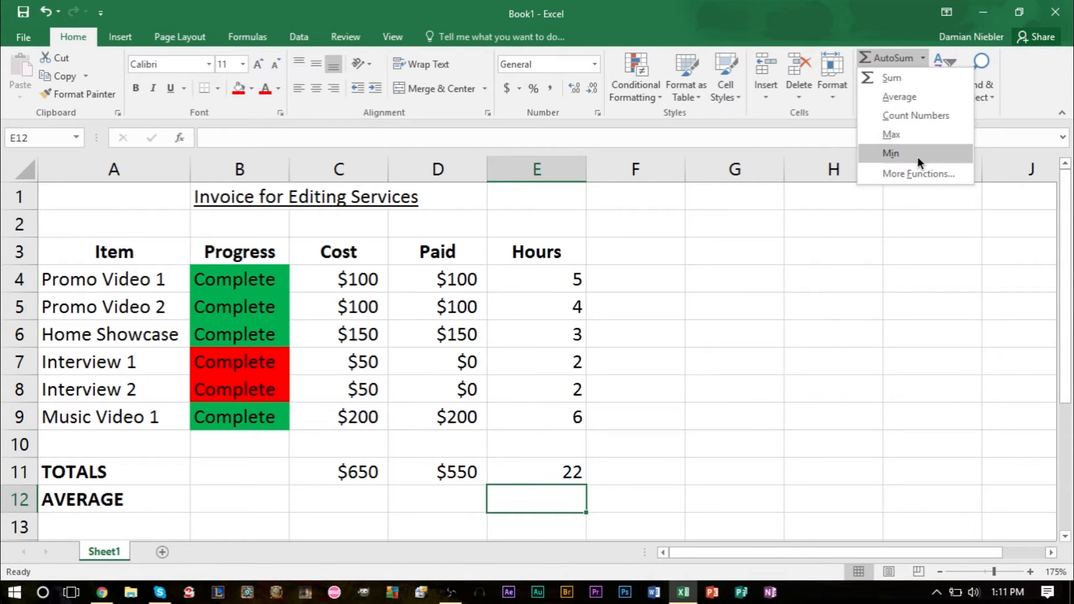
pyautogui.click(918, 99)
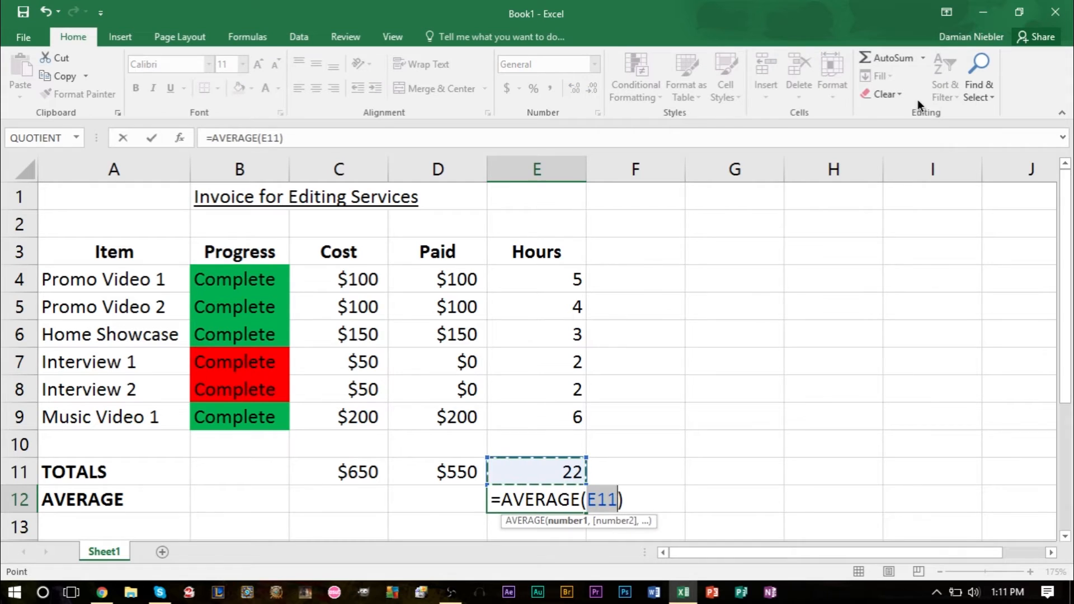
pyautogui.moveTo(571, 271); pyautogui.dragTo(575, 413)
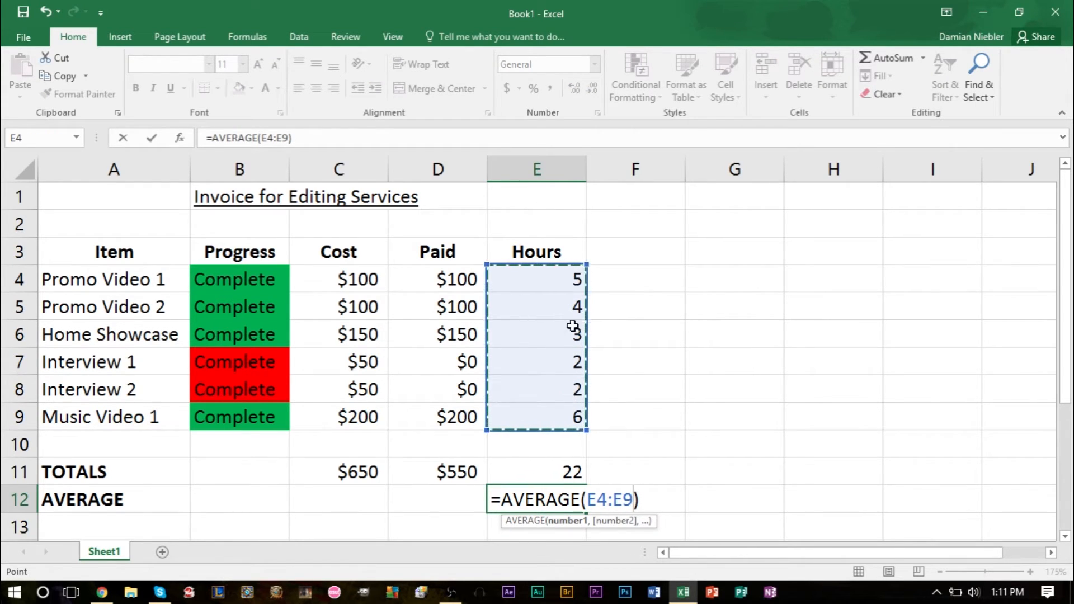
pyautogui.press('Return')
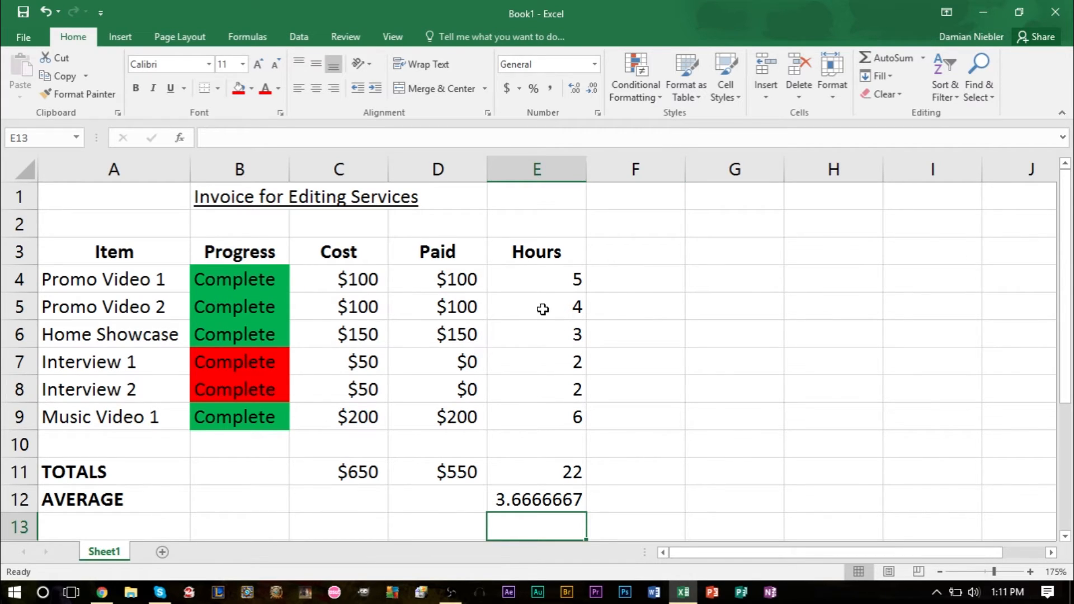
# Step: Add the column heading $/Hour in F3, beside Hours
pyautogui.click(618, 250)
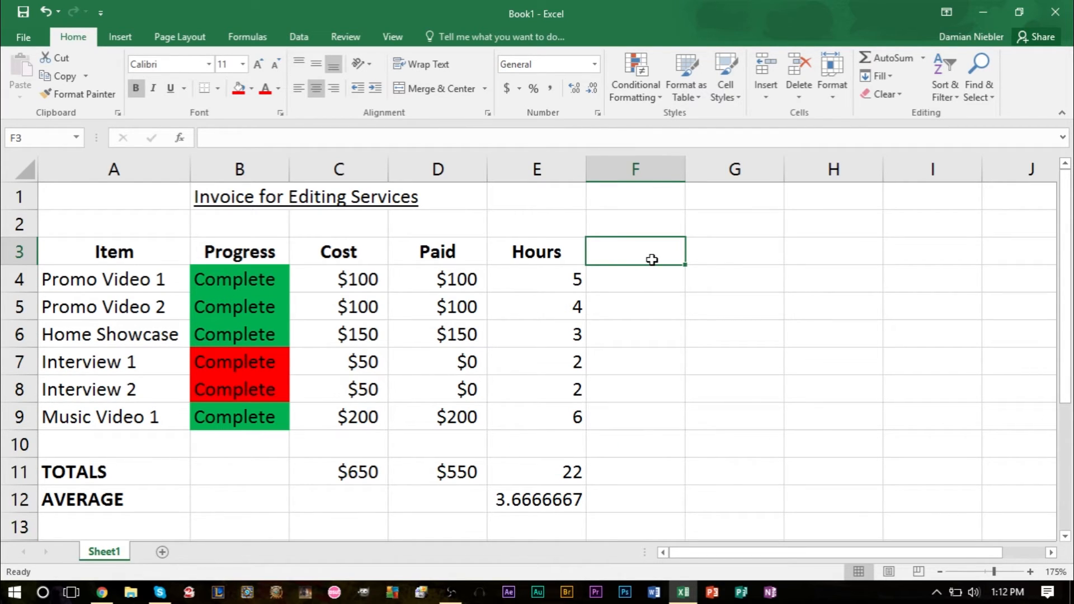
pyautogui.write('$')
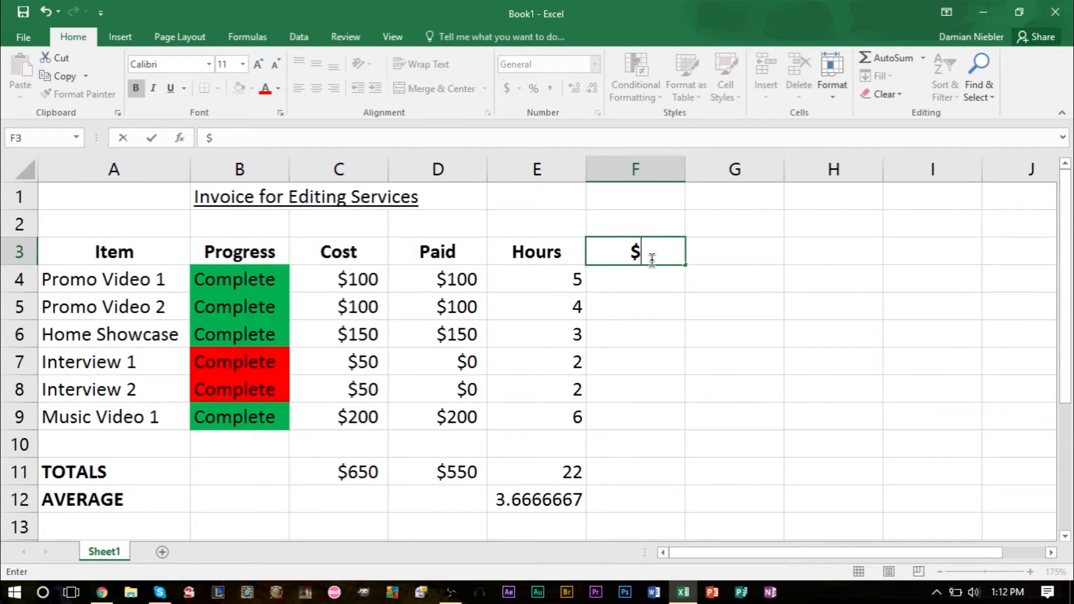
pyautogui.write('/Hour')
pyautogui.press('Return')
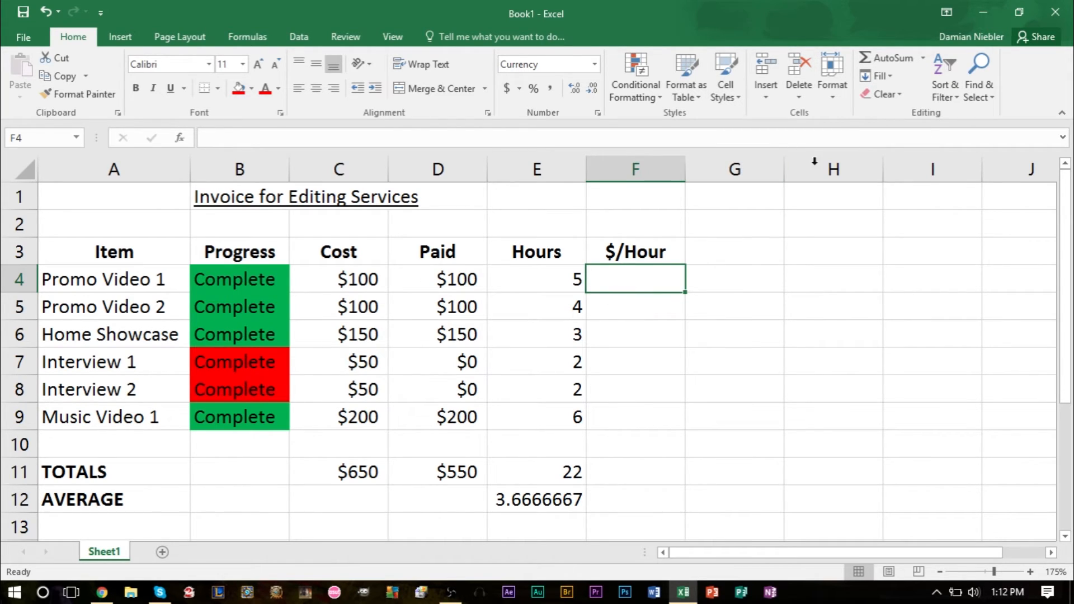
# Step: Start inserting a function in F4 and search the function library for DIVISION
pyautogui.click(926, 60)
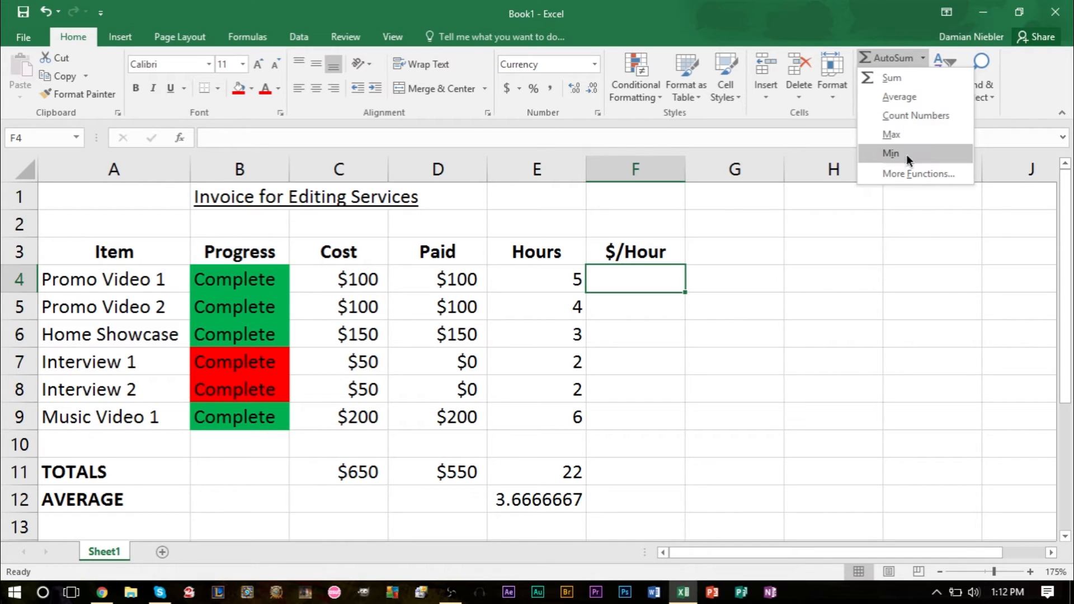
pyautogui.click(918, 173)
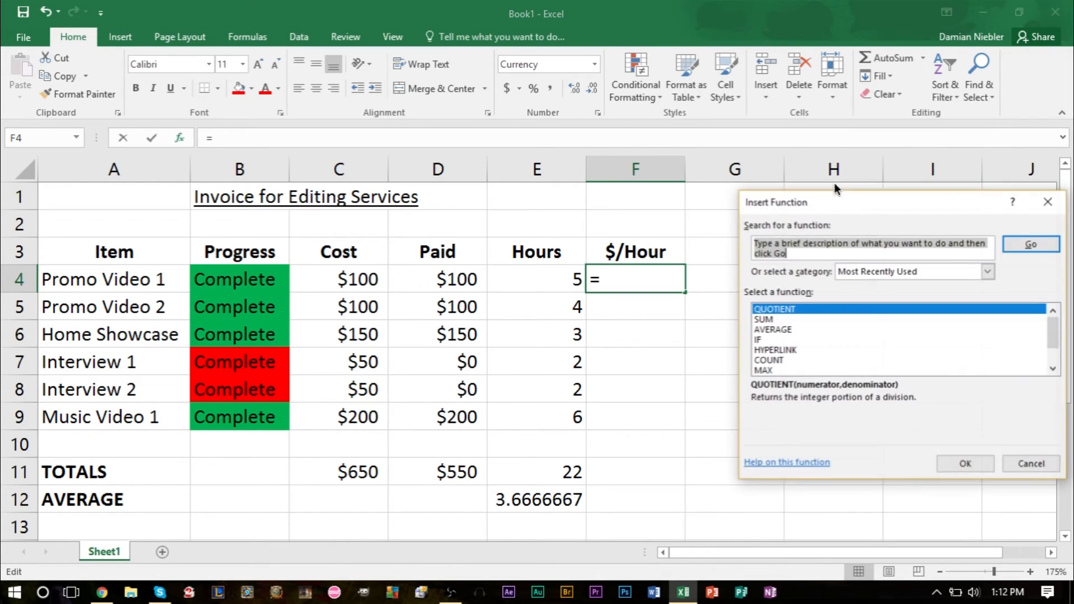
pyautogui.click(838, 255)
pyautogui.press('BackSpace')
pyautogui.press('BackSpace')
pyautogui.press('BackSpace')
pyautogui.press('BackSpace')
pyautogui.press('BackSpace')
pyautogui.press('BackSpace')
pyautogui.press('BackSpace')
pyautogui.press('BackSpace')
pyautogui.press('BackSpace')
pyautogui.press('BackSpace')
pyautogui.press('BackSpace')
pyautogui.press('BackSpace')
pyautogui.press('BackSpace')
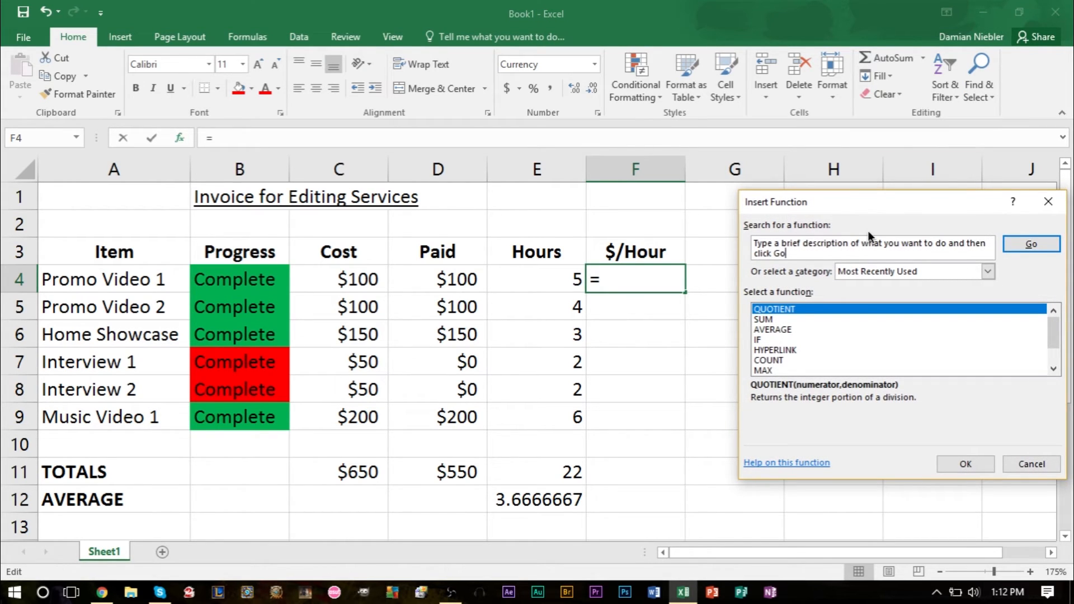
pyautogui.press('BackSpace')
pyautogui.press('BackSpace')
pyautogui.press('BackSpace')
pyautogui.press('BackSpace')
pyautogui.press('BackSpace')
pyautogui.press('BackSpace')
pyautogui.press('BackSpace')
pyautogui.press('BackSpace')
pyautogui.press('BackSpace')
pyautogui.press('BackSpace')
pyautogui.press('BackSpace')
pyautogui.press('BackSpace')
pyautogui.press('BackSpace')
pyautogui.press('BackSpace')
pyautogui.press('BackSpace')
pyautogui.press('BackSpace')
pyautogui.press('BackSpace')
pyautogui.press('BackSpace')
pyautogui.press('BackSpace')
pyautogui.press('BackSpace')
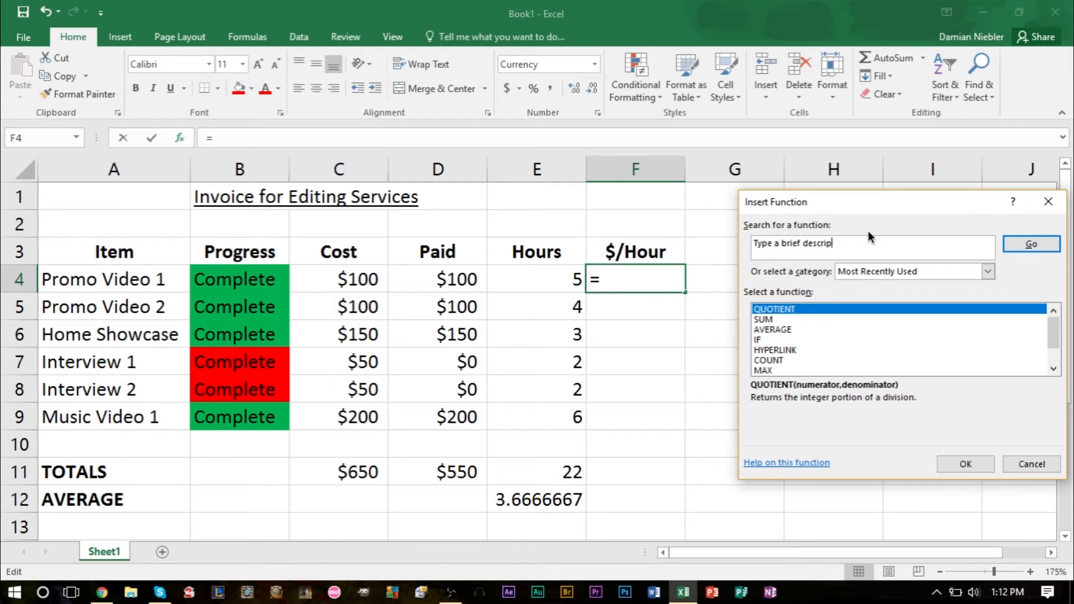
pyautogui.write('DIVISION')
pyautogui.press('Return')
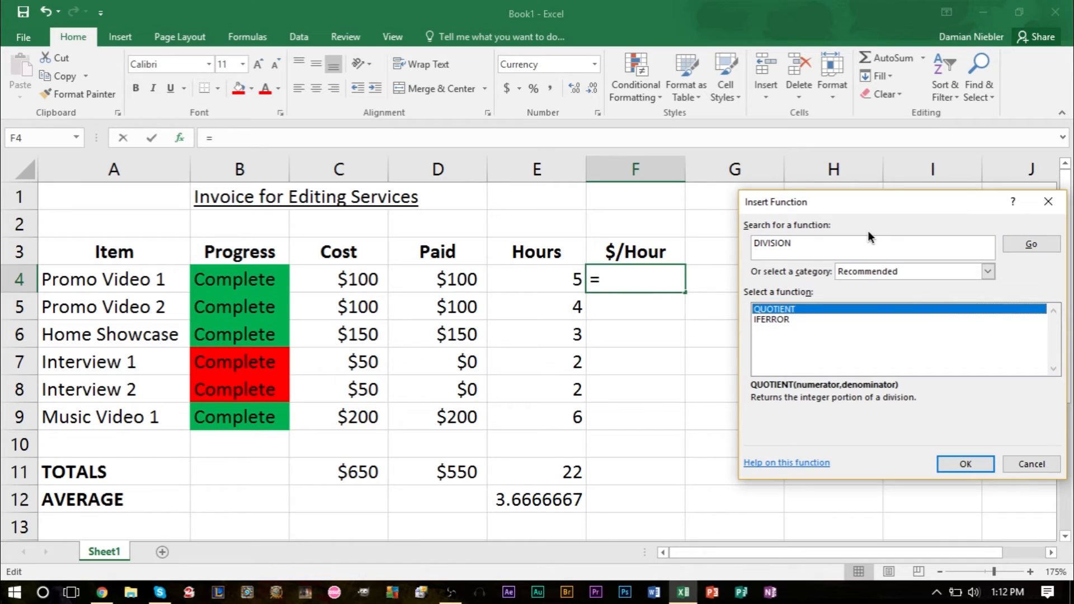
# Step: Insert the QUOTIENT function in F4 with numerator D4 and denominator E4
pyautogui.click(771, 321)
pyautogui.click(775, 311)
pyautogui.click(963, 464)
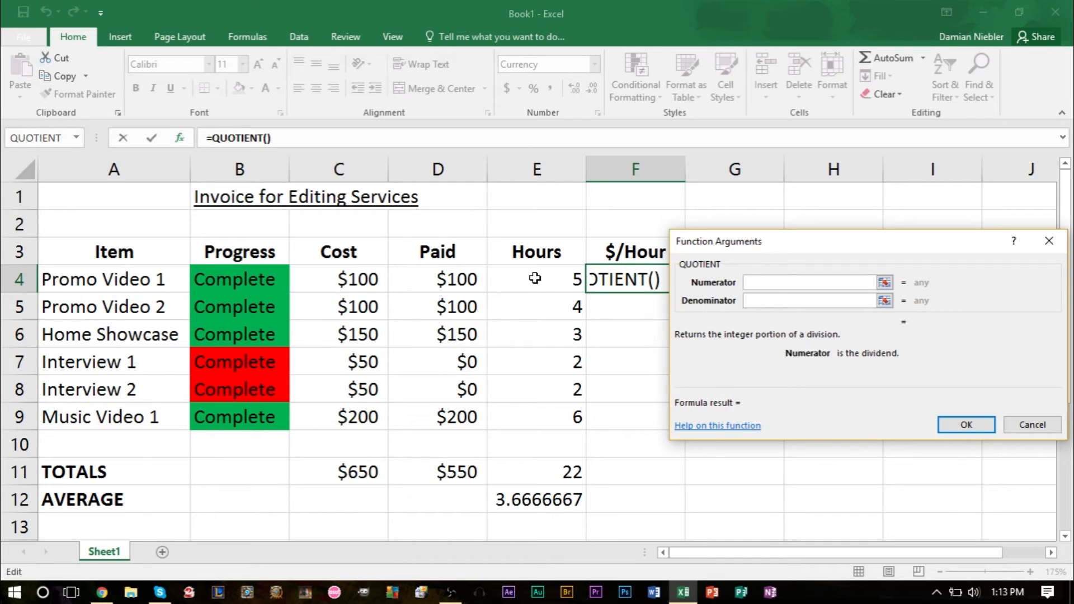
pyautogui.click(426, 279)
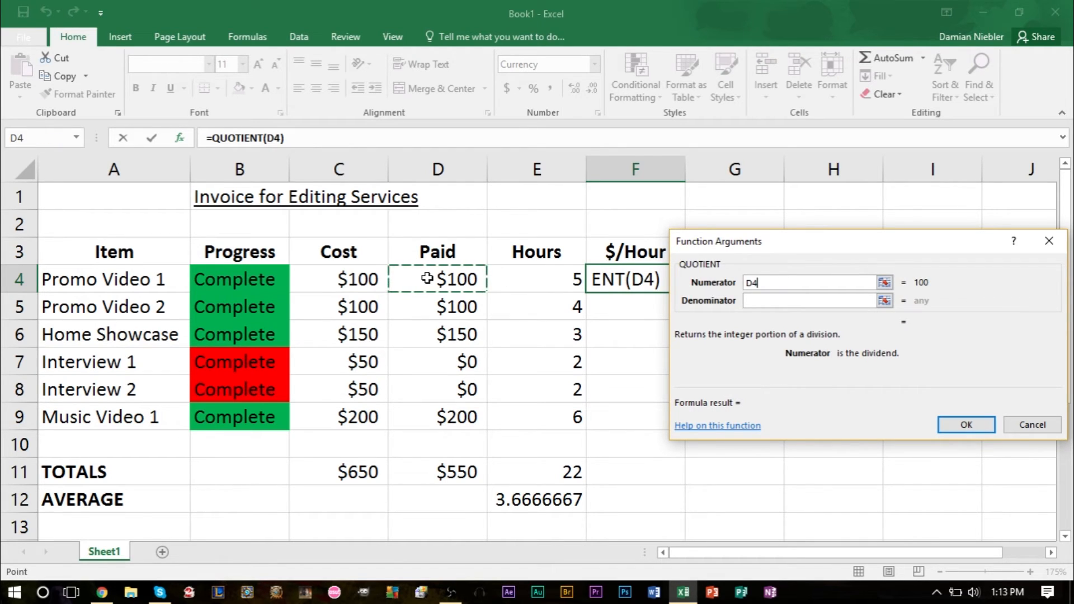
pyautogui.click(785, 301)
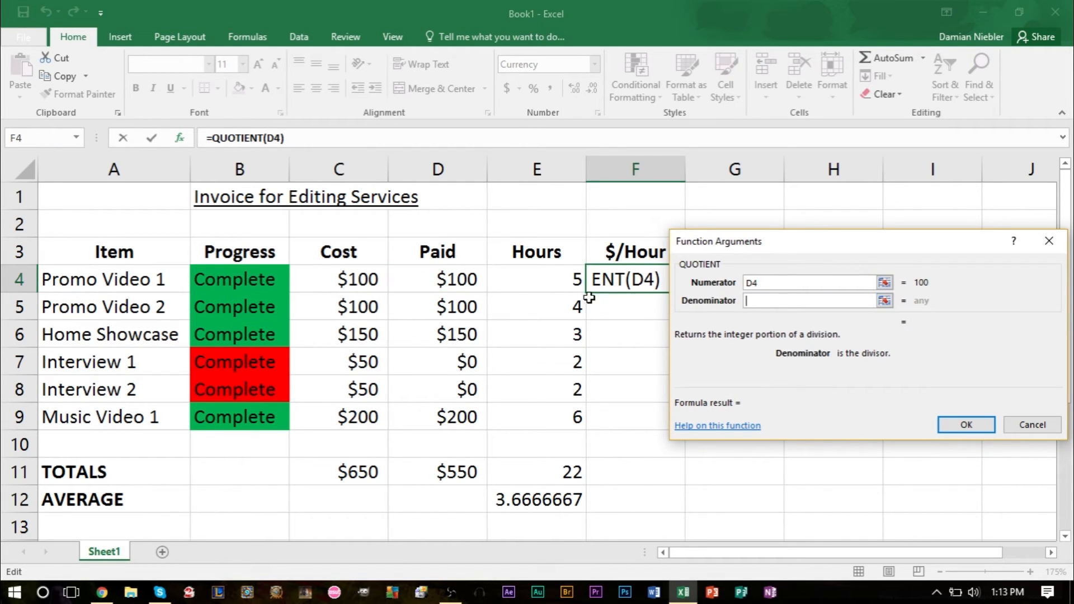
pyautogui.click(539, 285)
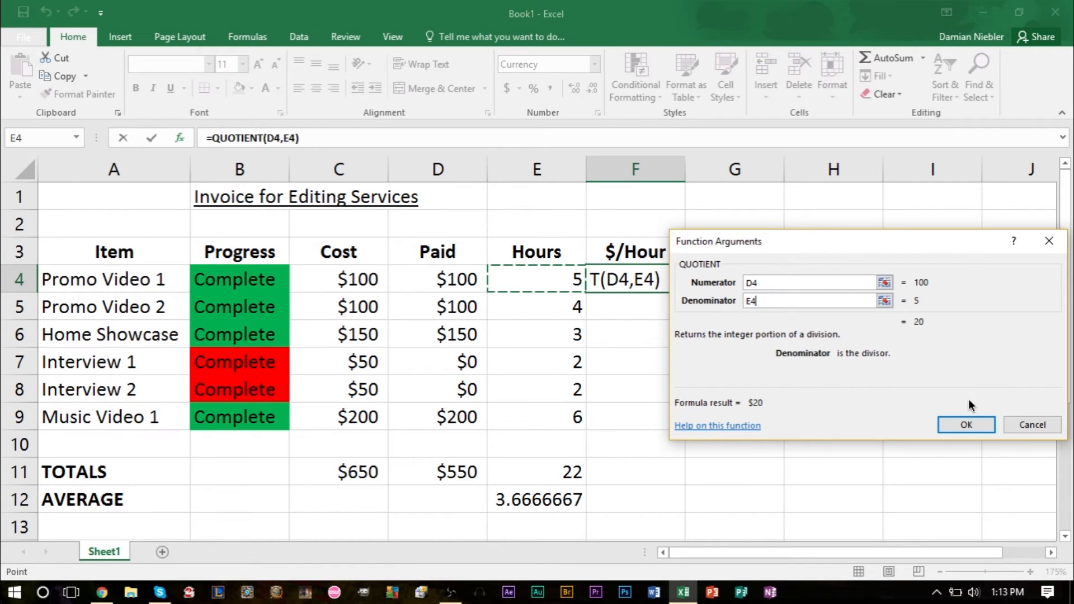
pyautogui.click(967, 426)
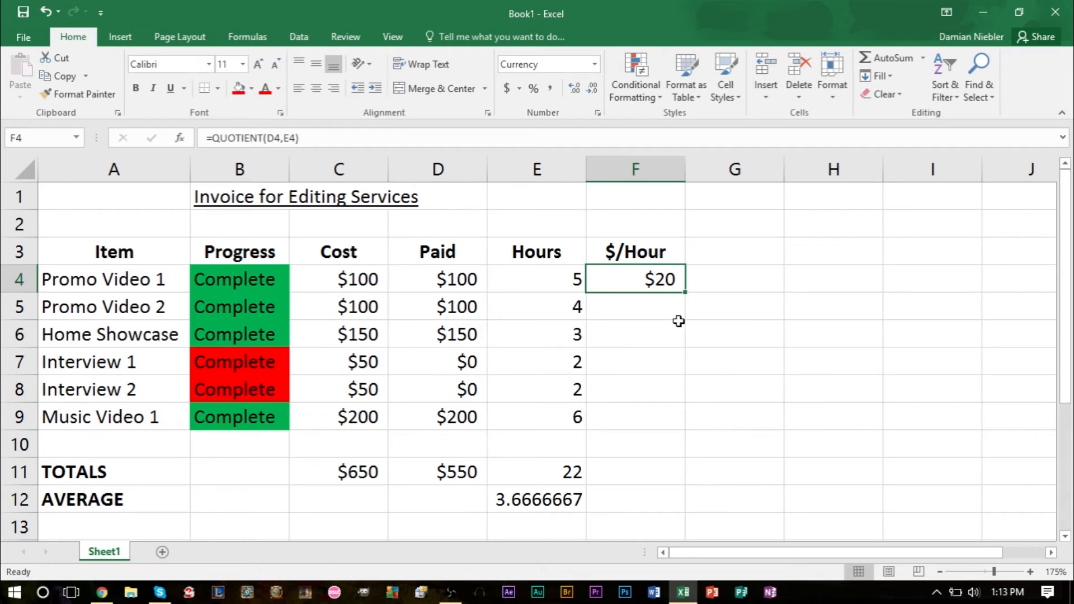
# Step: Clear F4 and write the formula =QUOTIENT(D4,E4) directly in the cell to divide Promo Video 1's Paid amount by its Hours
pyautogui.press('BackSpace')
pyautogui.click(633, 309)
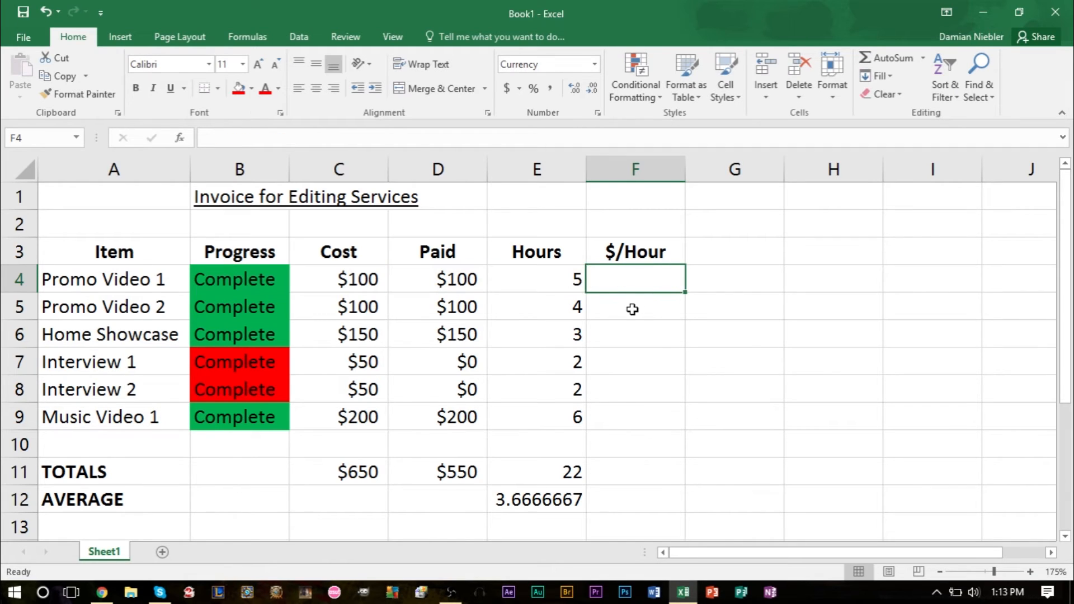
pyautogui.click(628, 273)
pyautogui.write('=q')
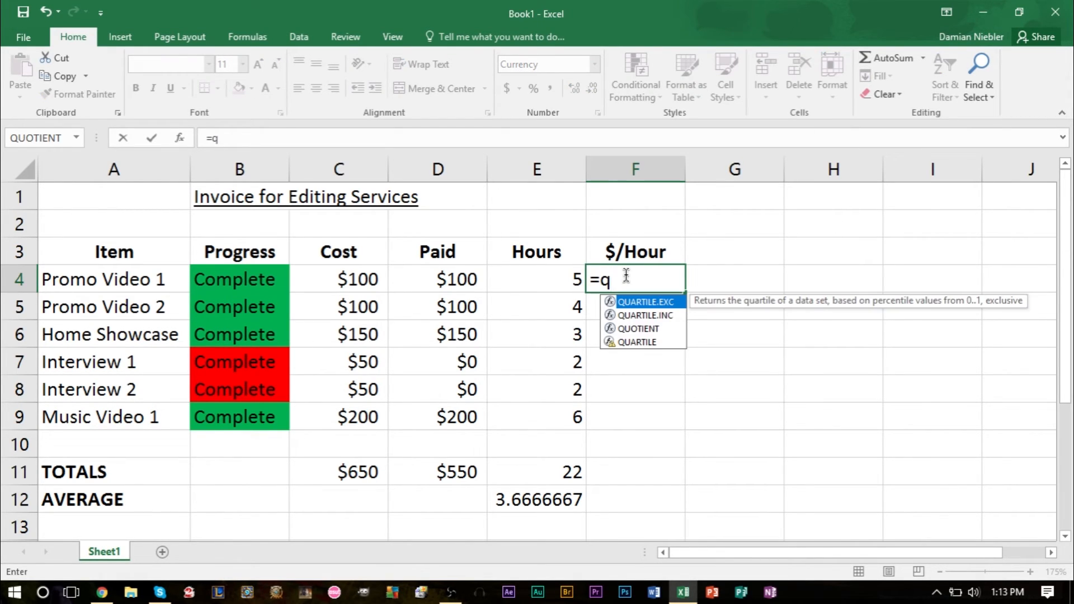
pyautogui.write('uo')
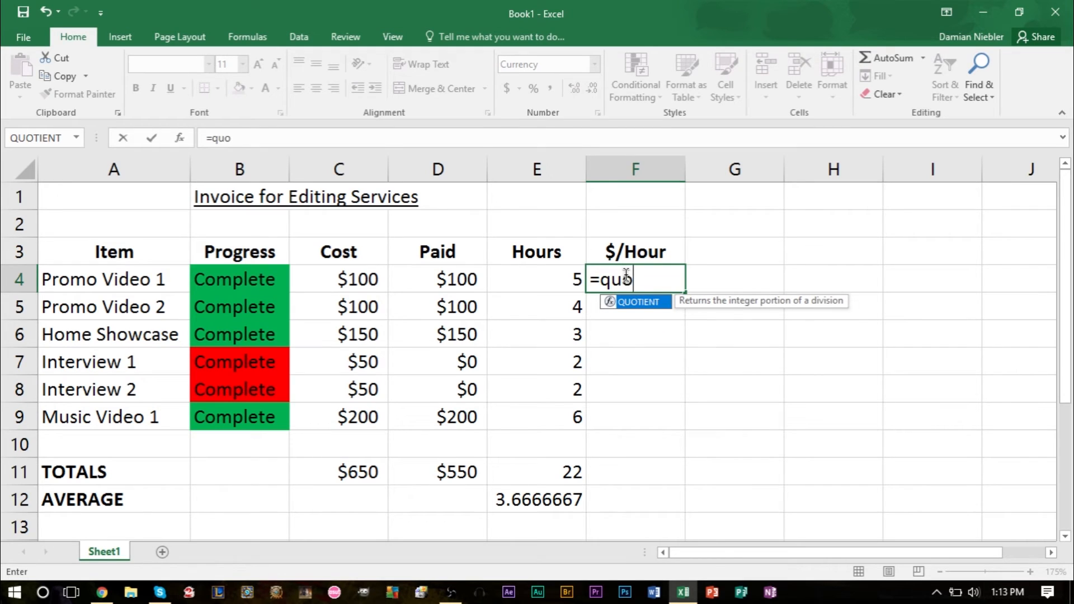
pyautogui.doubleClick(653, 301)
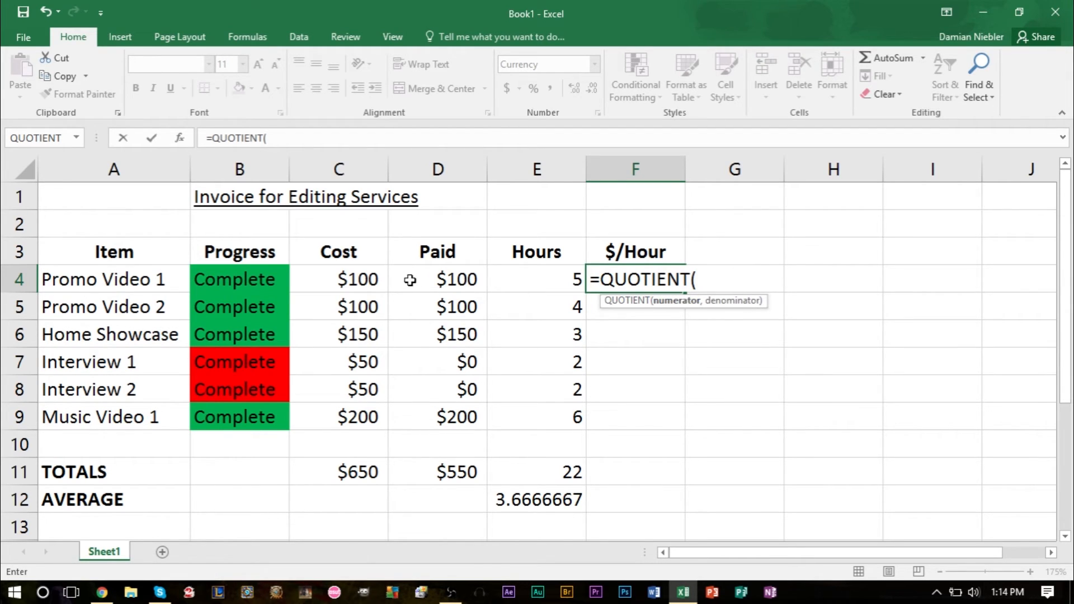
pyautogui.click(476, 272)
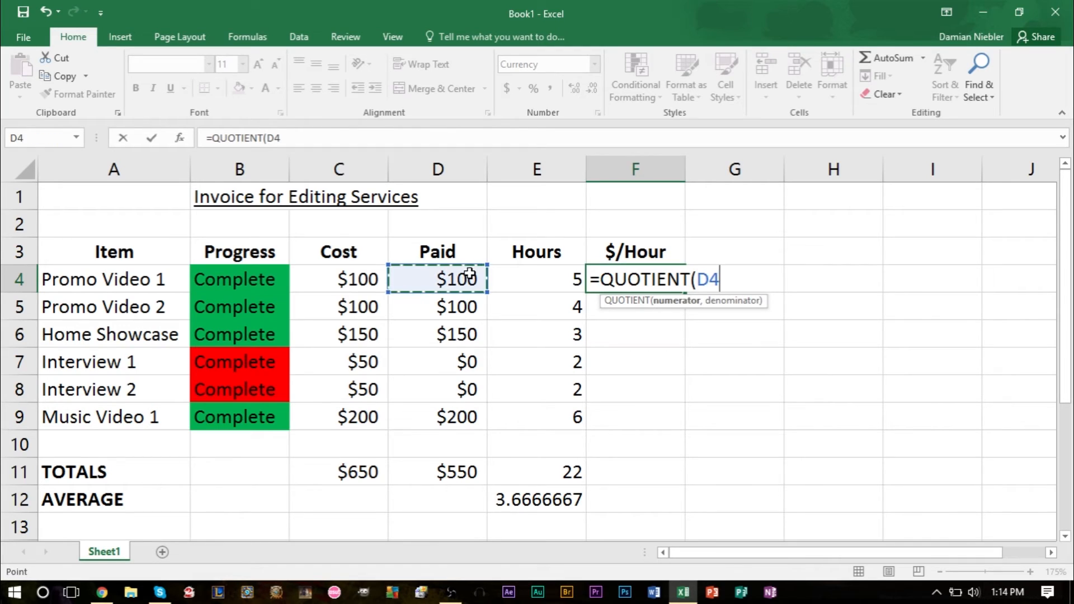
pyautogui.write(',')
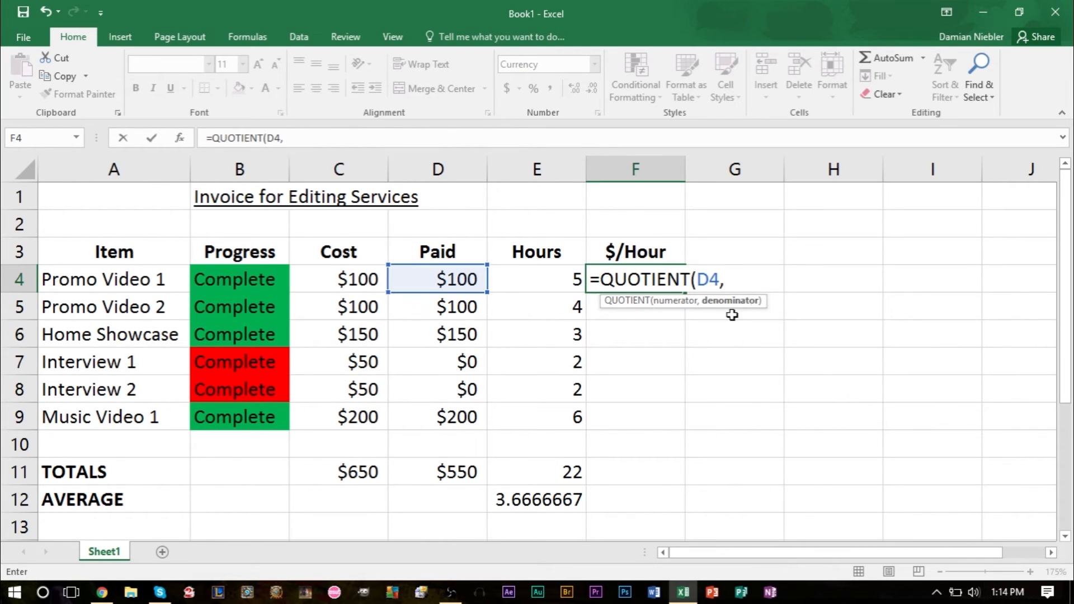
pyautogui.click(562, 283)
pyautogui.press('Return')
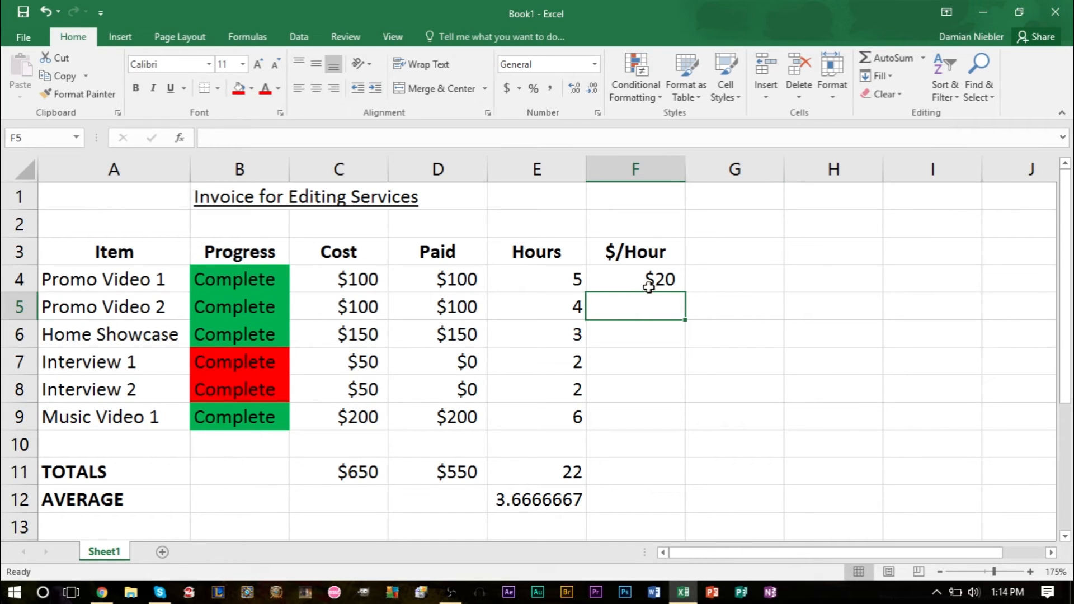
# Step: Examine the $/Hour formula in F4, the values it relies on, and the formulas in the TOTALS and AVERAGE rows
pyautogui.click(673, 274)
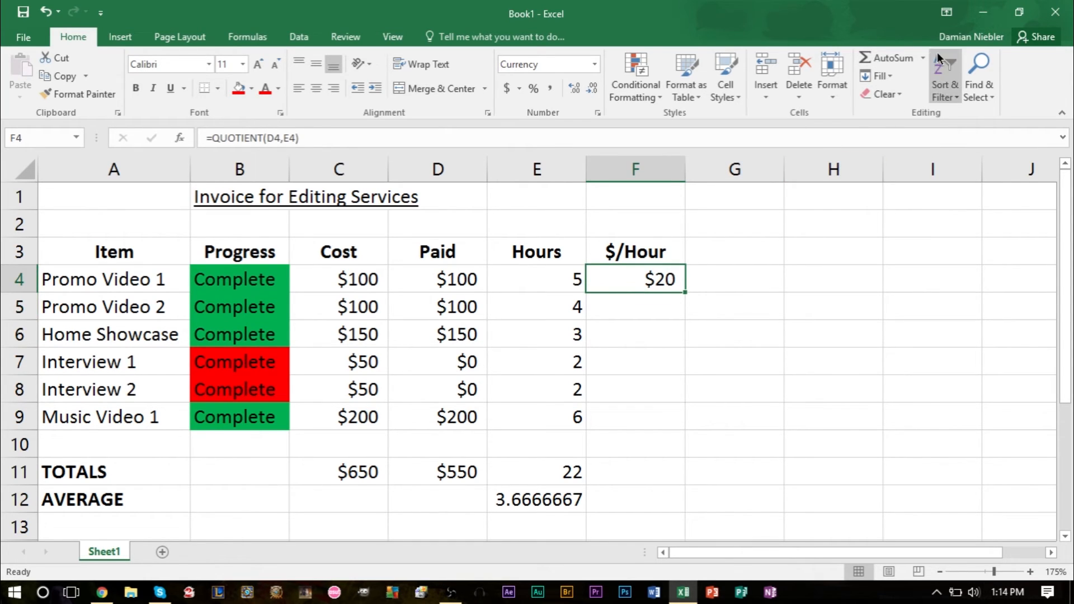
pyautogui.click(923, 58)
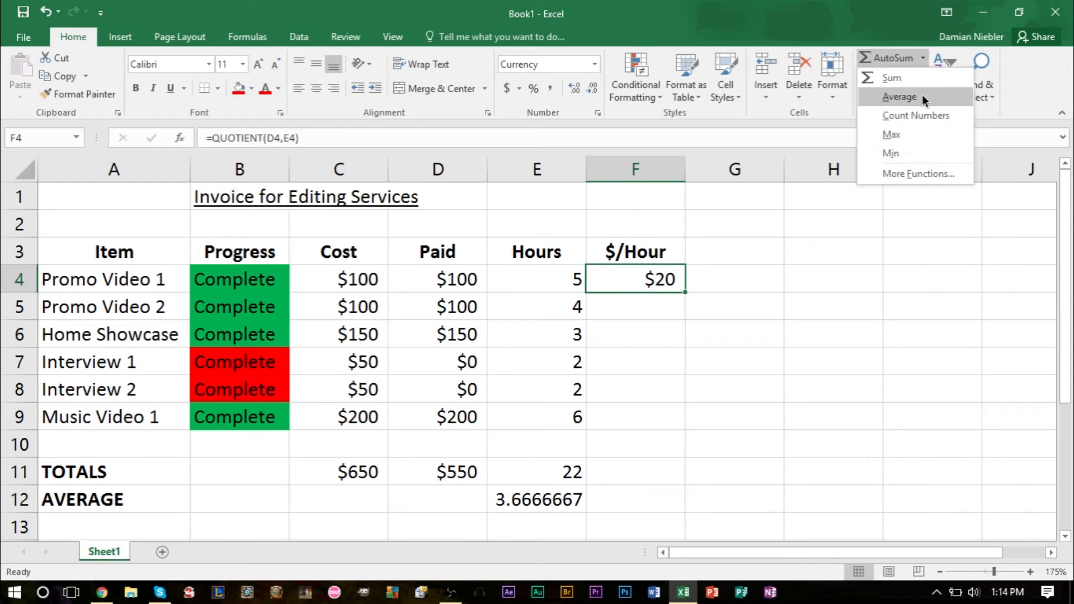
pyautogui.click(686, 327)
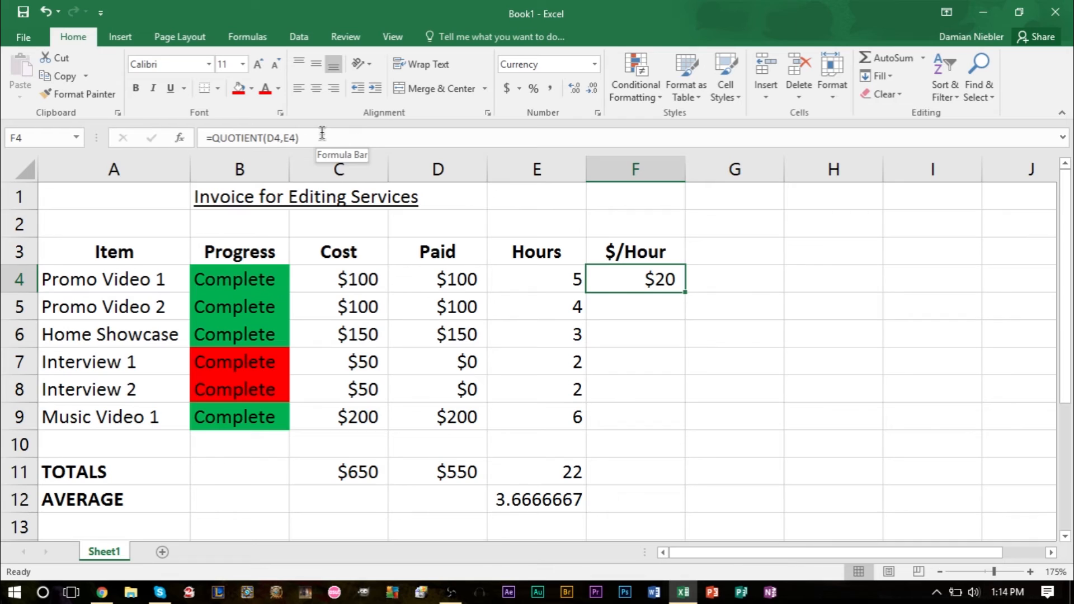
pyautogui.click(534, 282)
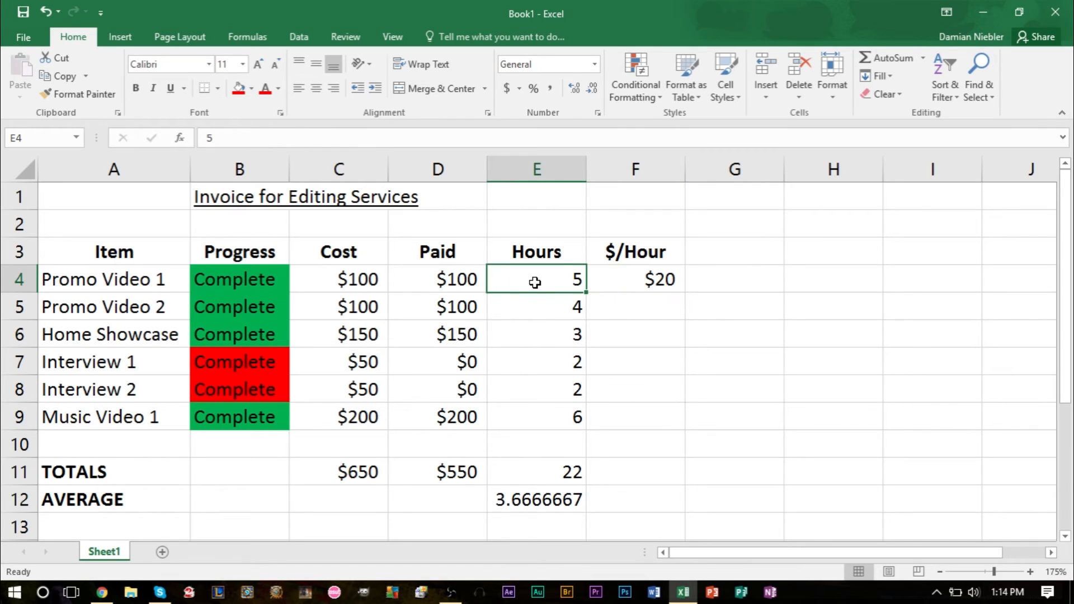
pyautogui.click(545, 311)
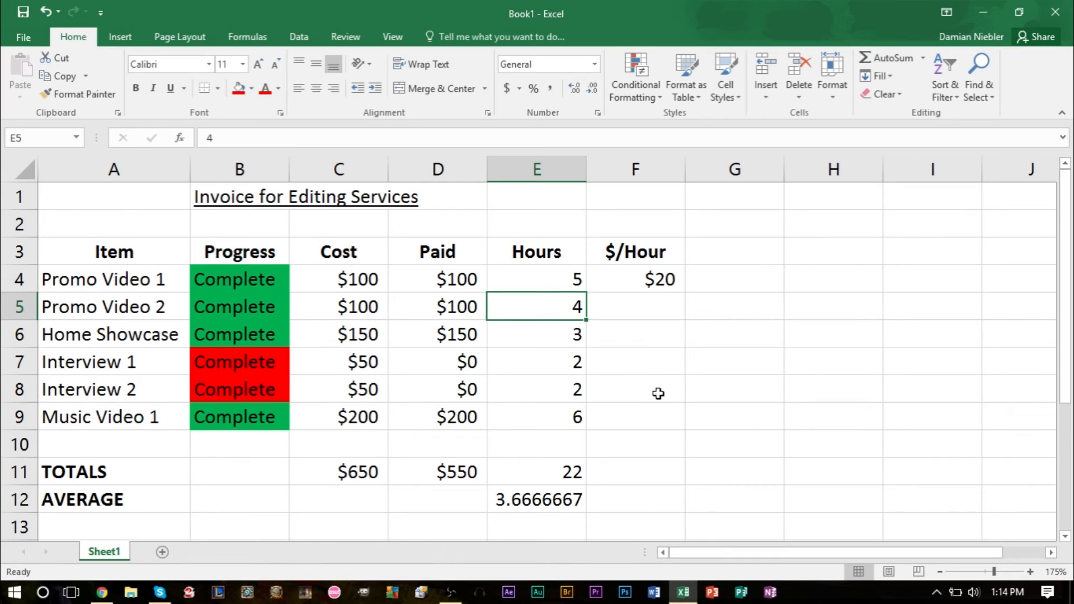
pyautogui.click(459, 424)
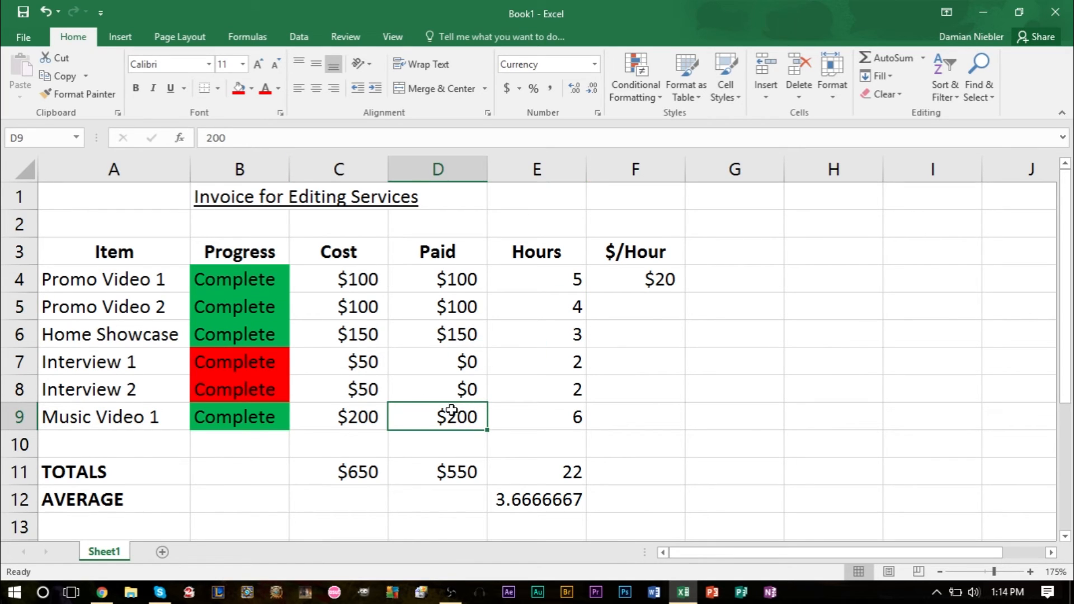
pyautogui.click(371, 472)
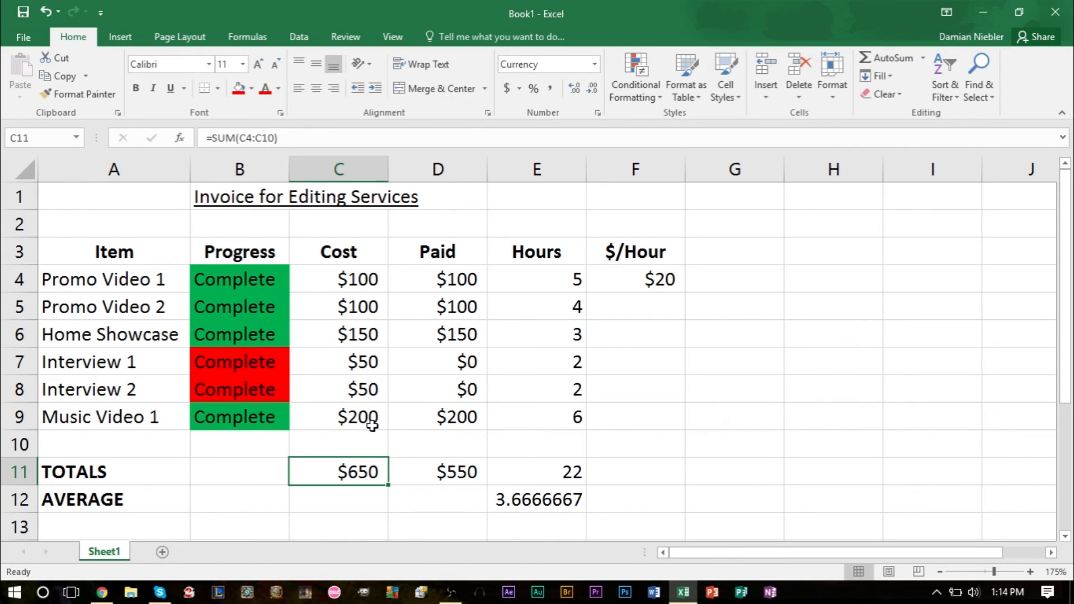
pyautogui.click(439, 475)
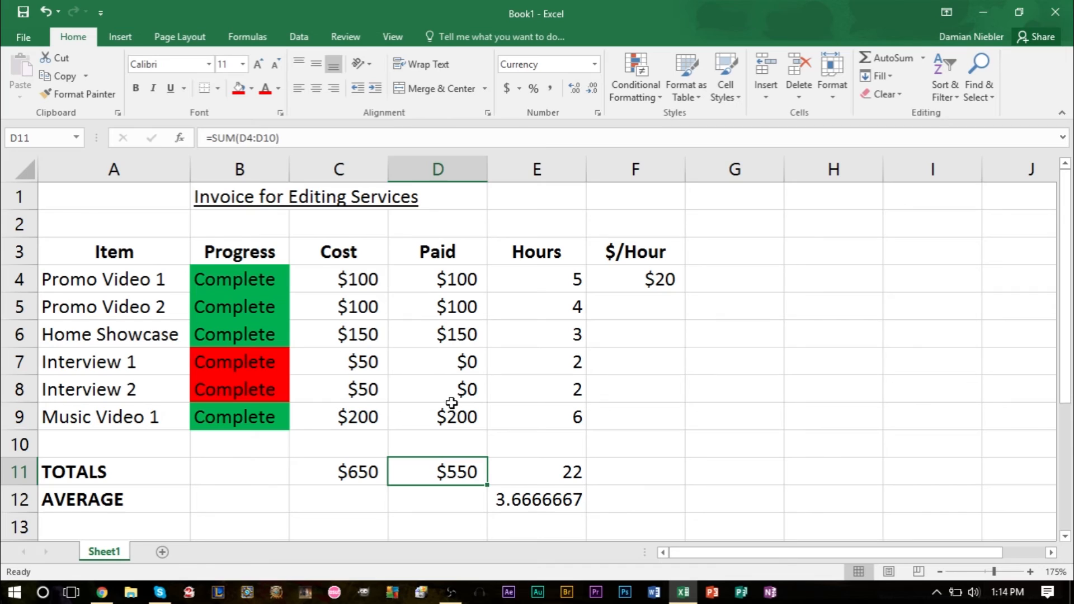
pyautogui.click(518, 504)
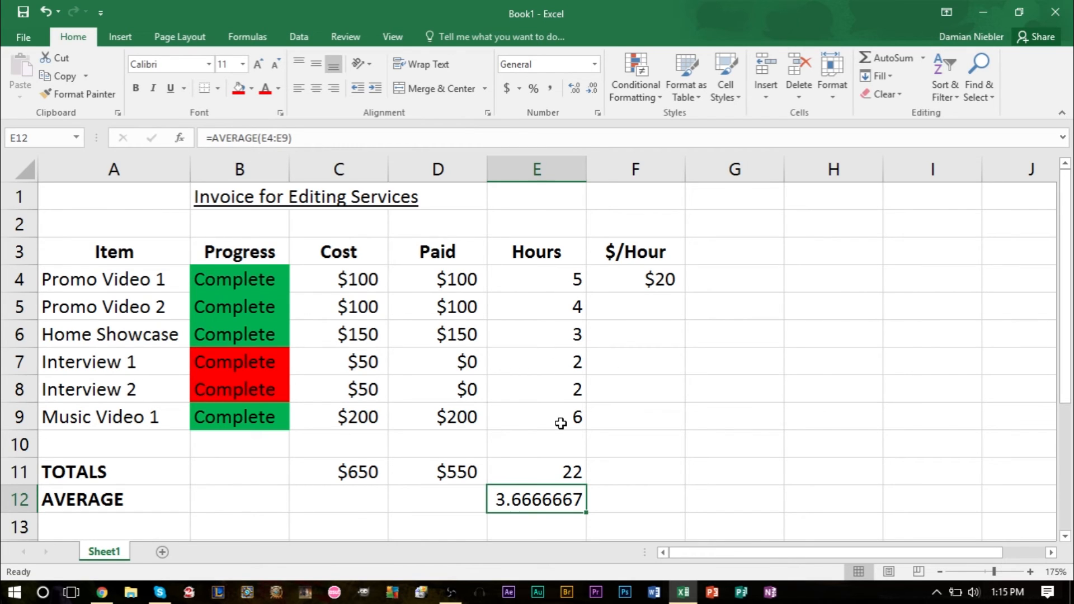
# Step: Review the full QUOTIENT formula in F4, the hours total formula in E11, and Promo Video 1's Cost and Paid cells
pyautogui.click(640, 313)
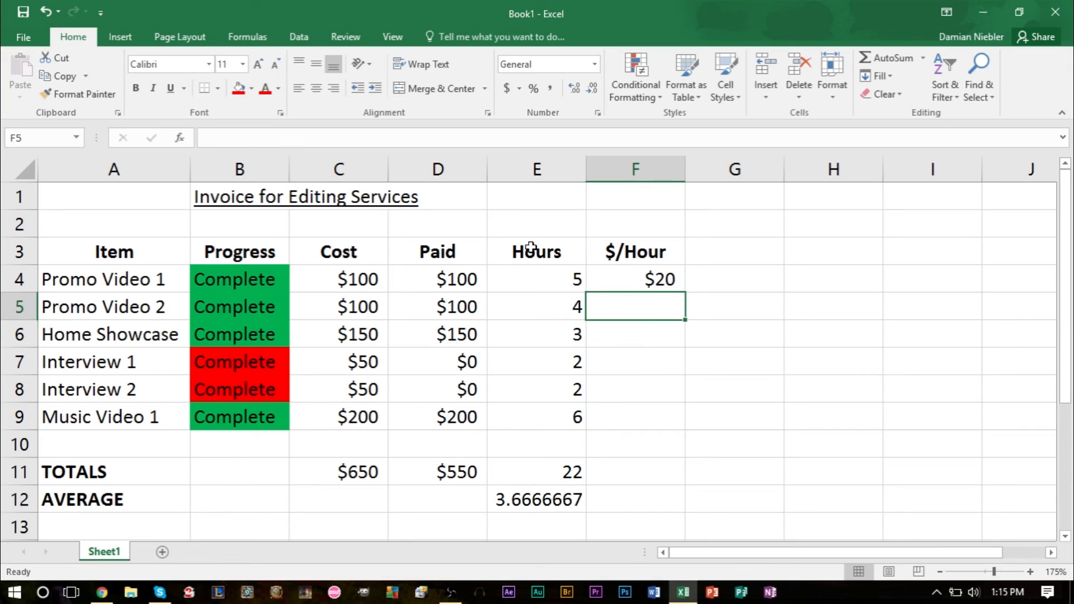
pyautogui.click(278, 140)
pyautogui.click(660, 279)
pyautogui.moveTo(330, 139); pyautogui.dragTo(147, 122)
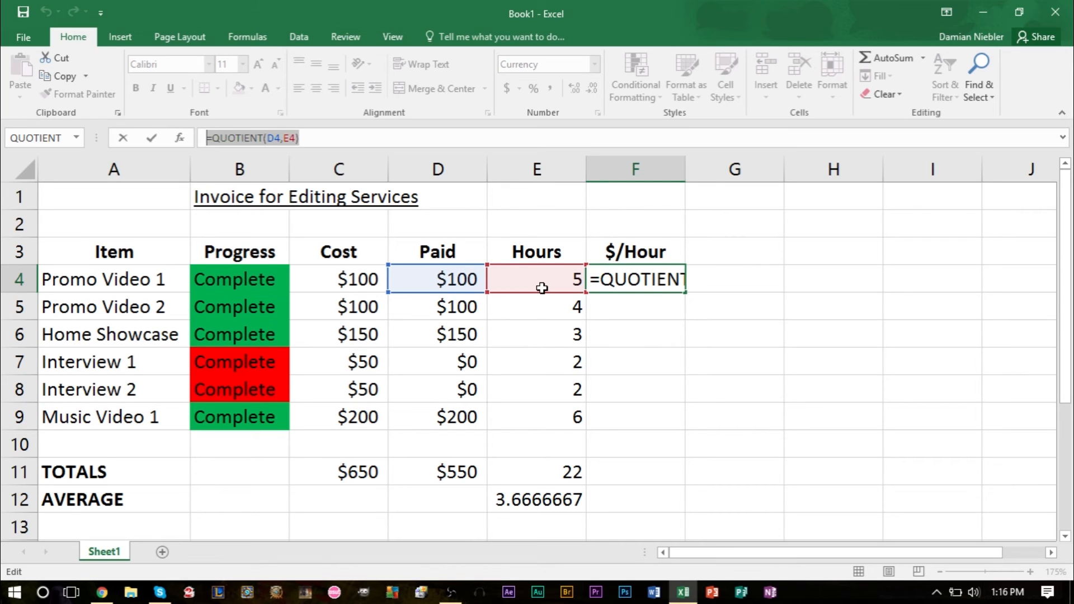
pyautogui.press('Return')
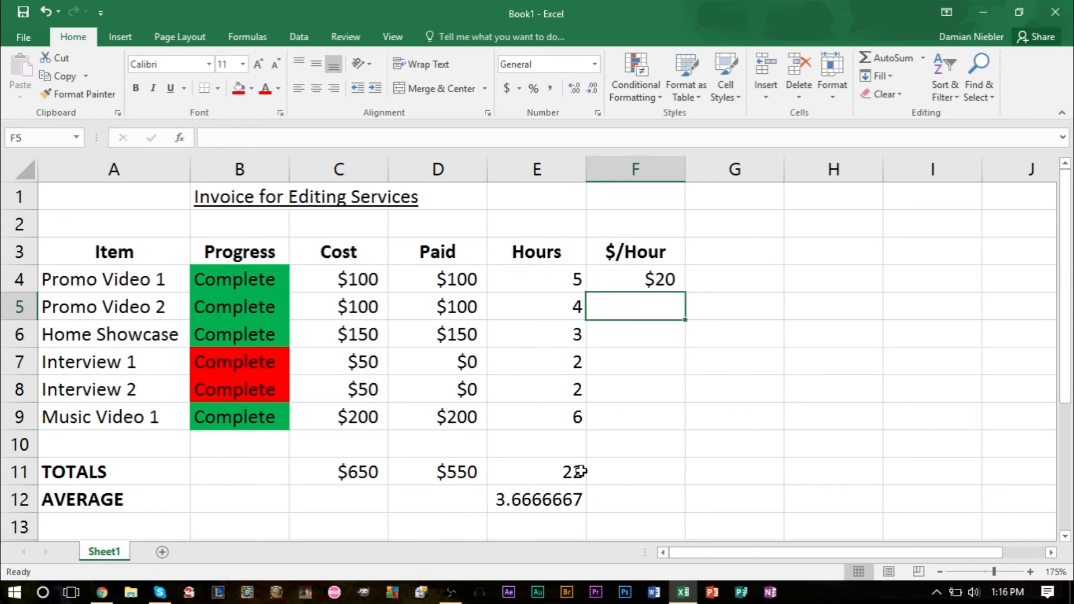
pyautogui.click(554, 468)
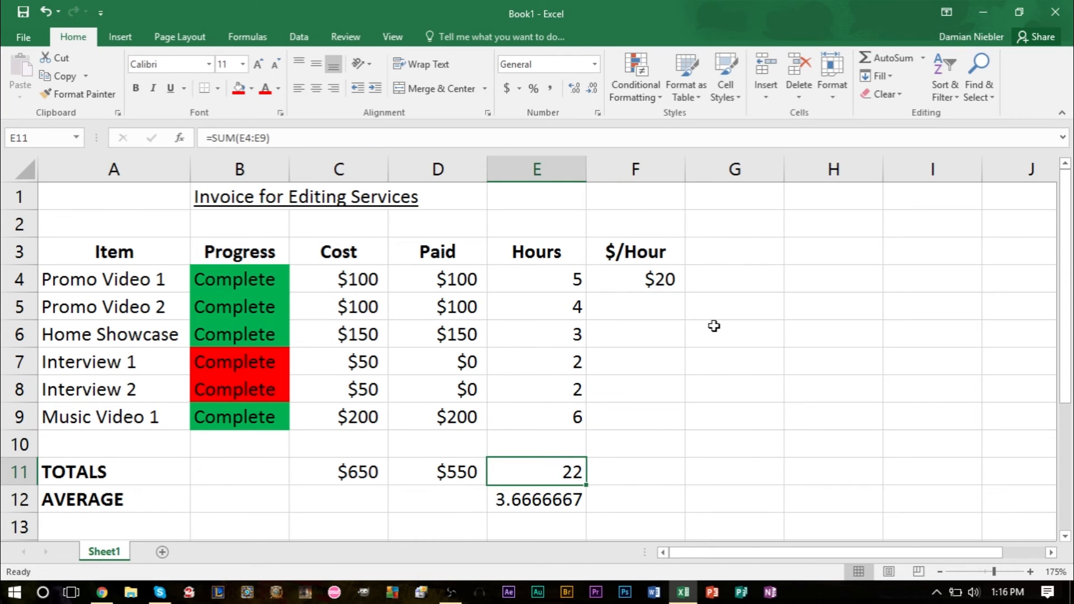
pyautogui.click(661, 282)
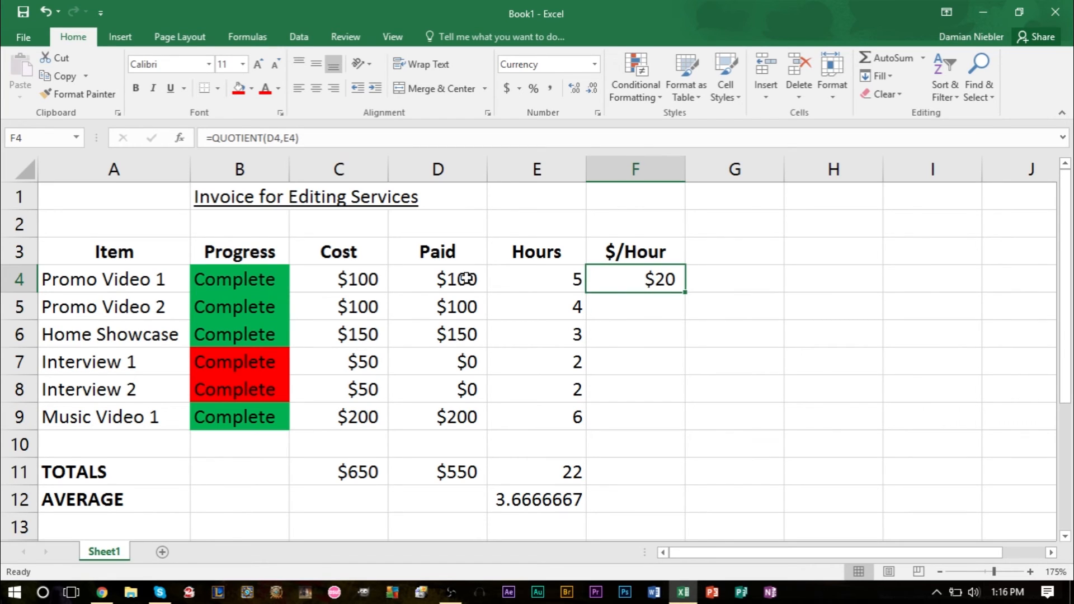
pyautogui.click(365, 276)
pyautogui.click(465, 287)
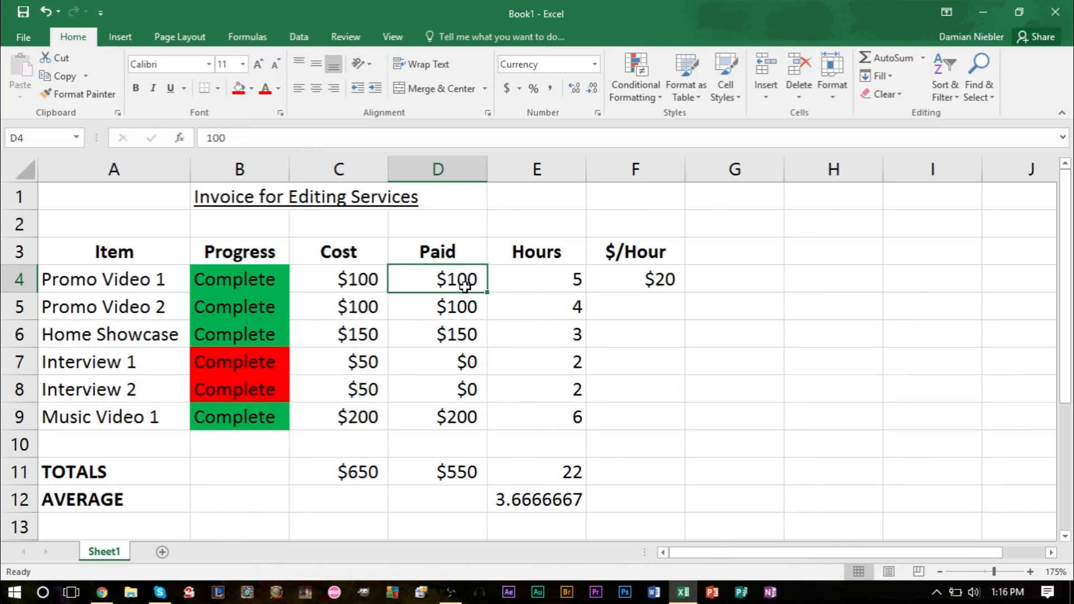
# Step: Open the $/Hour formula in F4 for editing and remove the QUOTIENT function with its D4 and E4 arguments
pyautogui.click(641, 288)
pyautogui.doubleClick(627, 279)
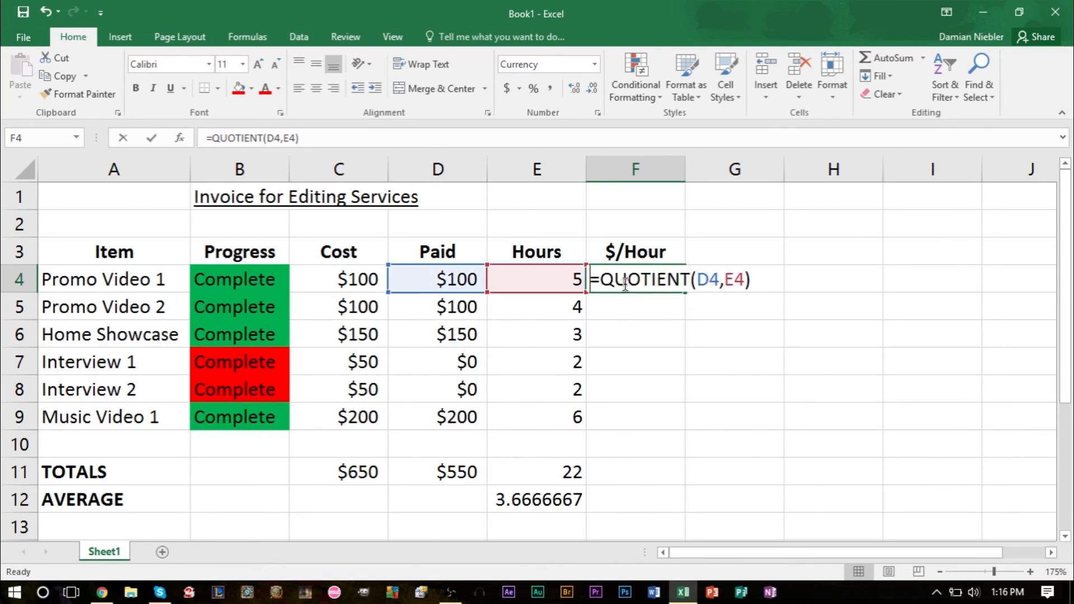
pyautogui.click(712, 347)
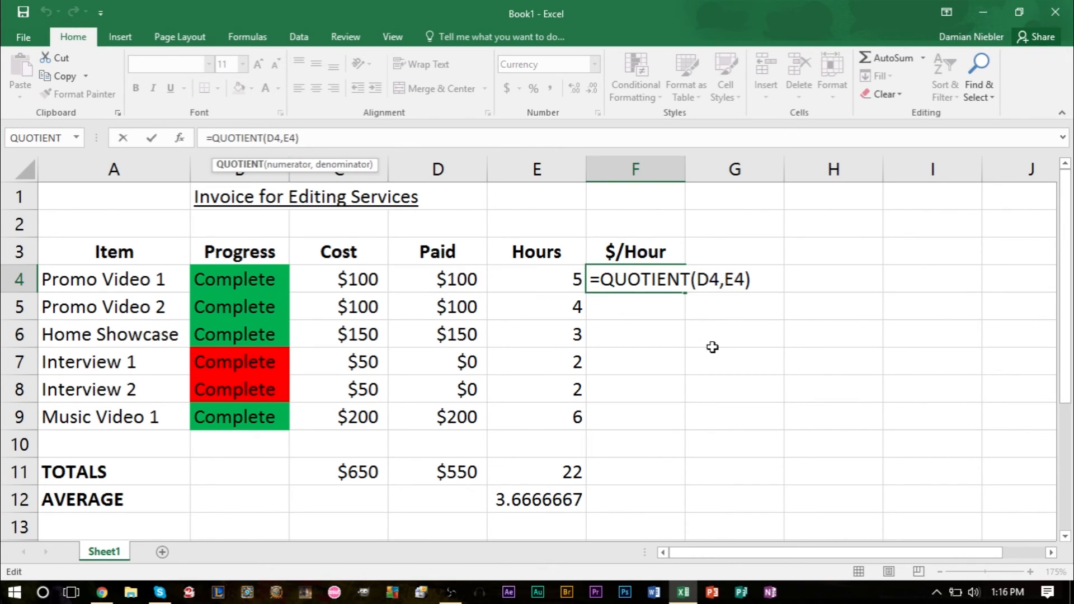
pyautogui.doubleClick(619, 279)
pyautogui.doubleClick(620, 278)
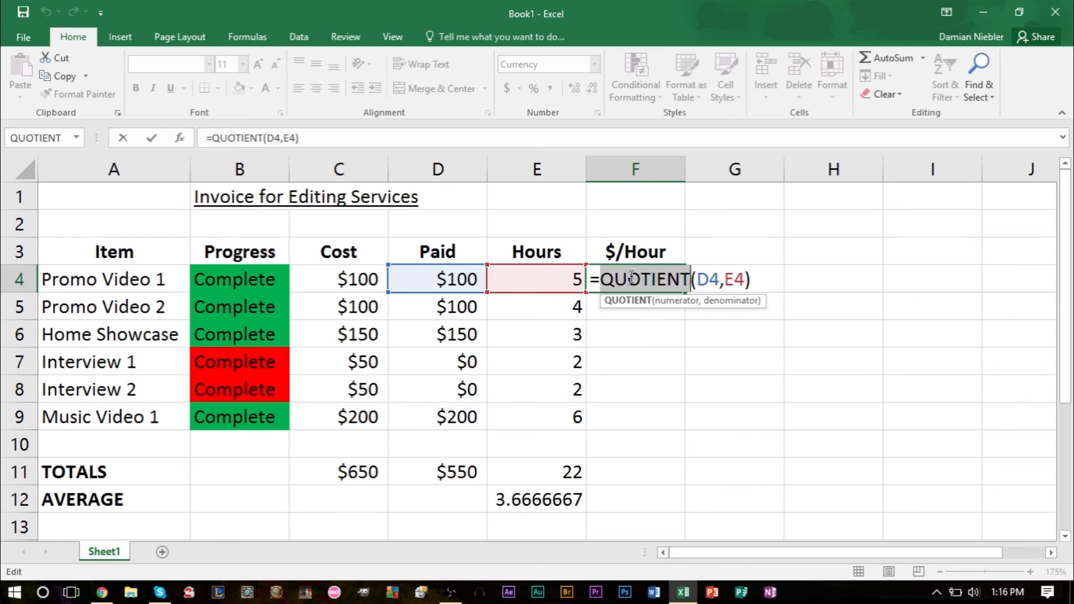
pyautogui.press('BackSpace')
pyautogui.moveTo(666, 281); pyautogui.dragTo(608, 283)
pyautogui.press('BackSpace')
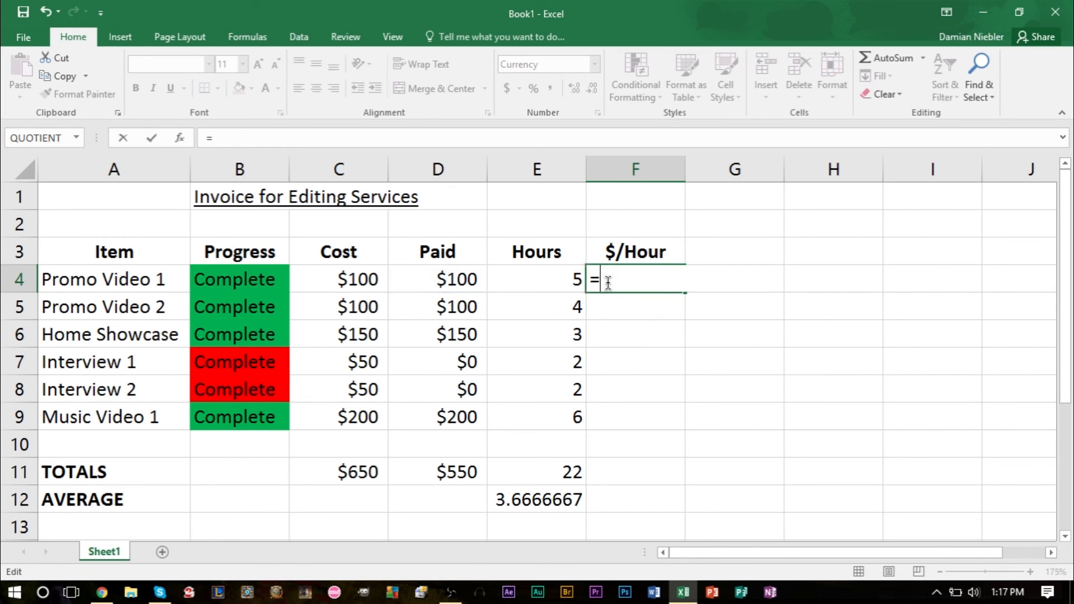
# Step: Try a SUM formula over Promo Video 1's Cost and Paid cells (C4:D4) in F4, and undo that replacement
pyautogui.press('BackSpace')
pyautogui.write('sum')
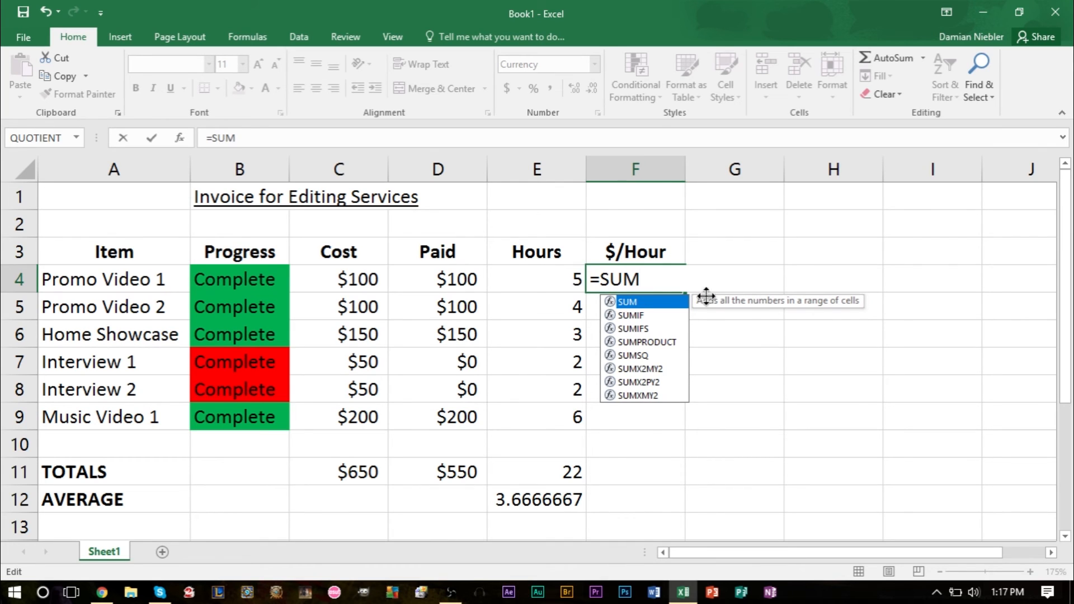
pyautogui.doubleClick(626, 300)
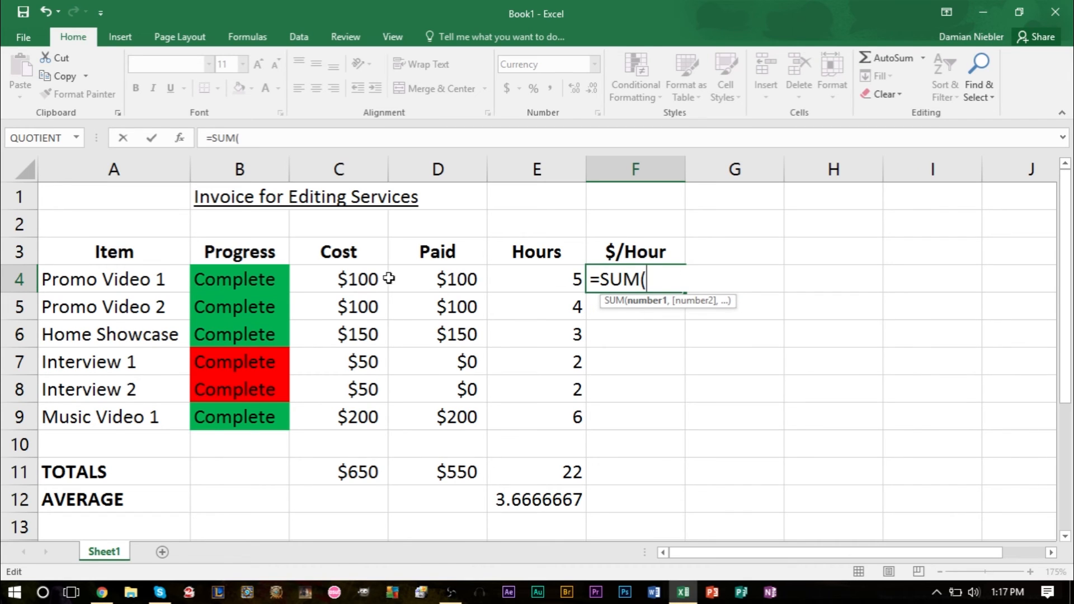
pyautogui.moveTo(336, 279); pyautogui.dragTo(445, 291)
pyautogui.press('Return')
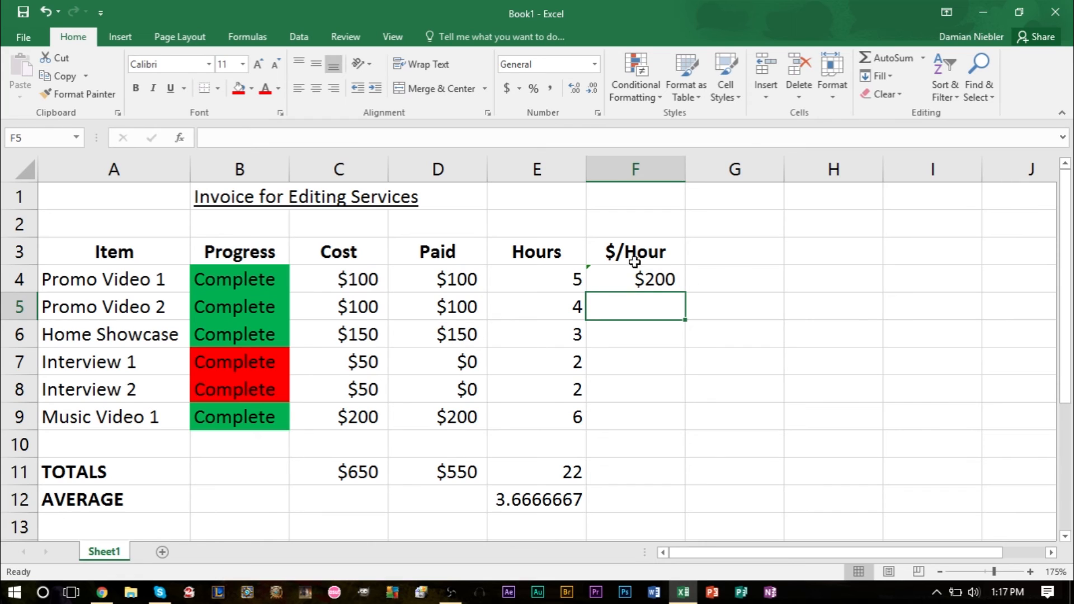
pyautogui.hotkey('ctrl', 'z')
# Step: View the full list of available functions from empty cell F6 and dismiss it without inserting one
pyautogui.click(648, 331)
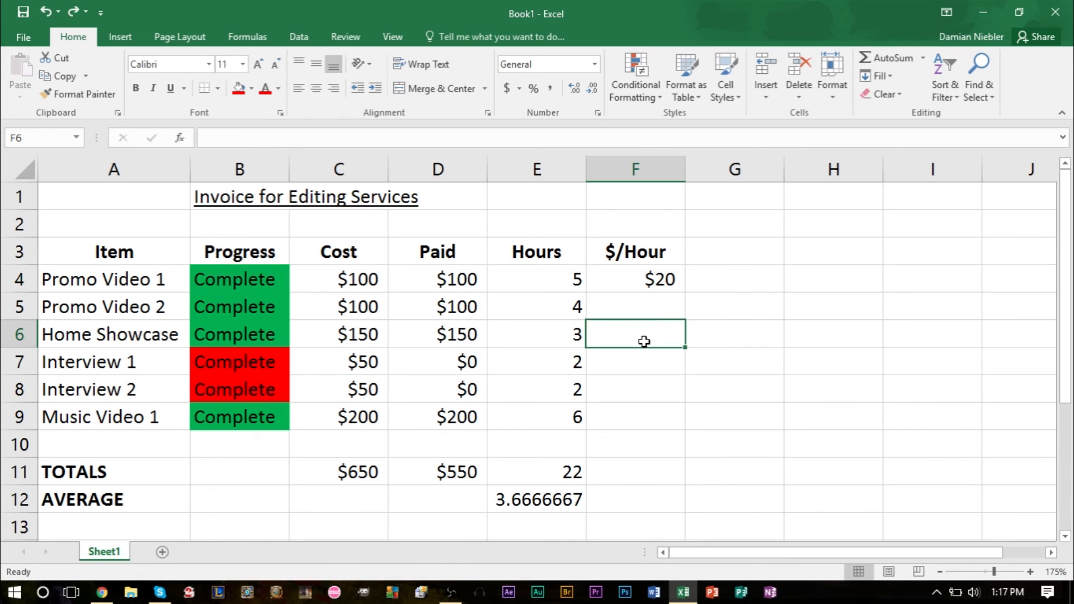
pyautogui.click(924, 60)
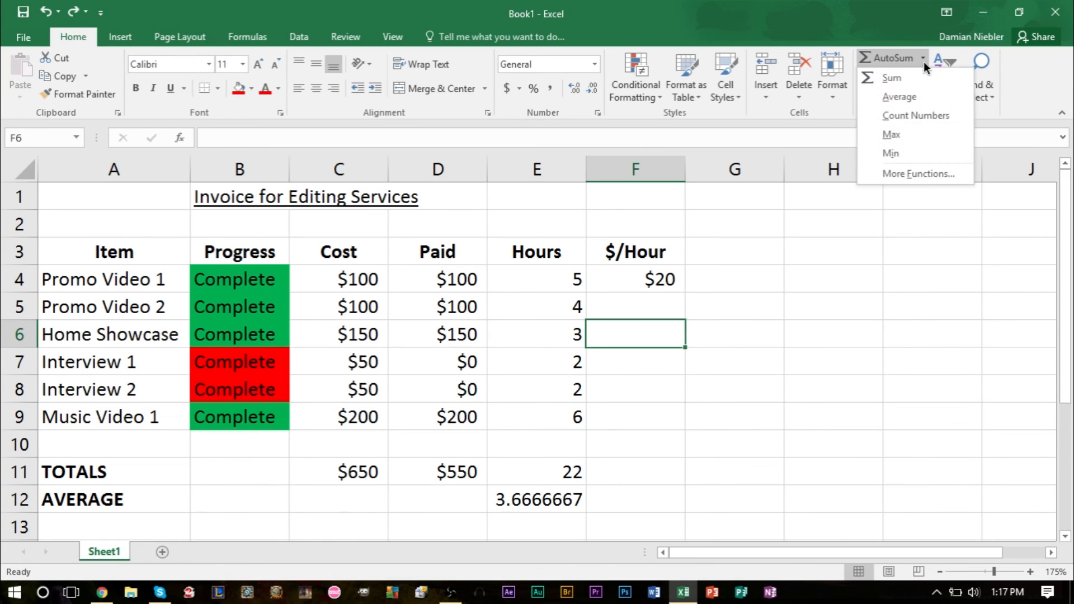
pyautogui.click(879, 174)
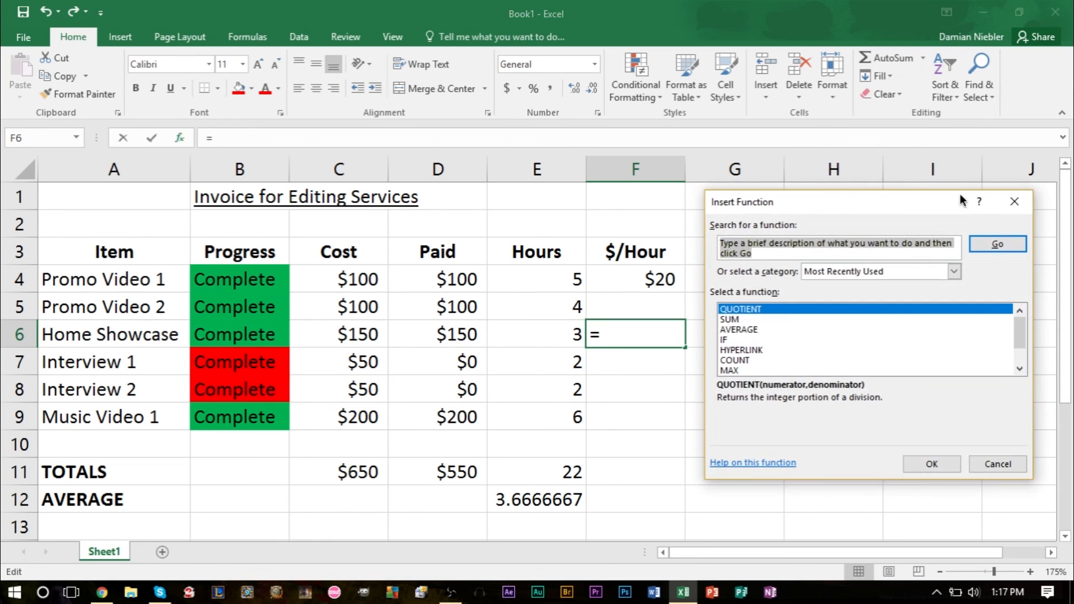
pyautogui.click(1013, 202)
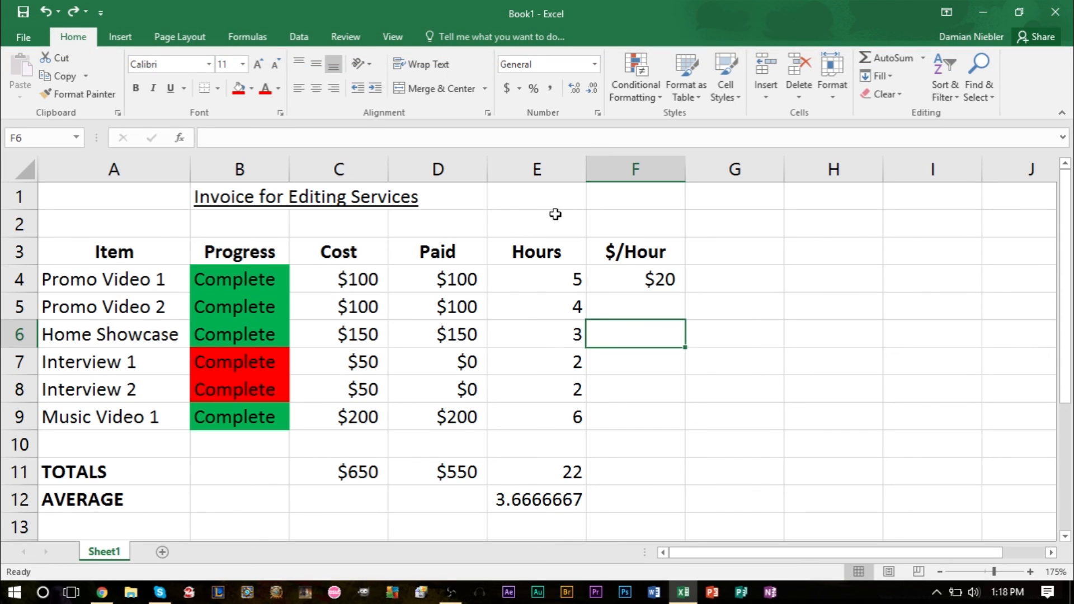
pyautogui.press('Delete')
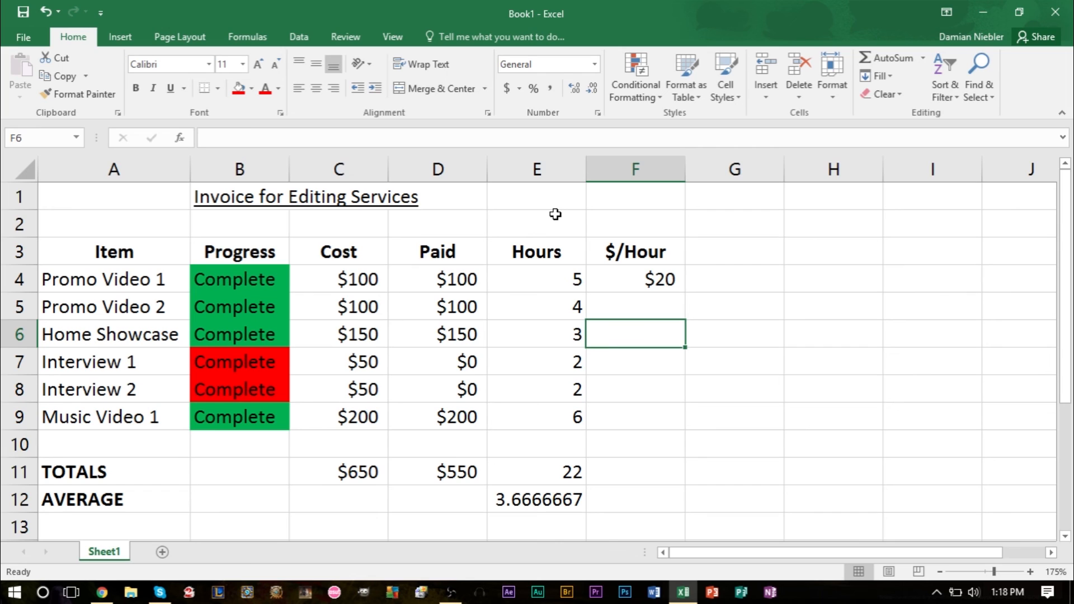